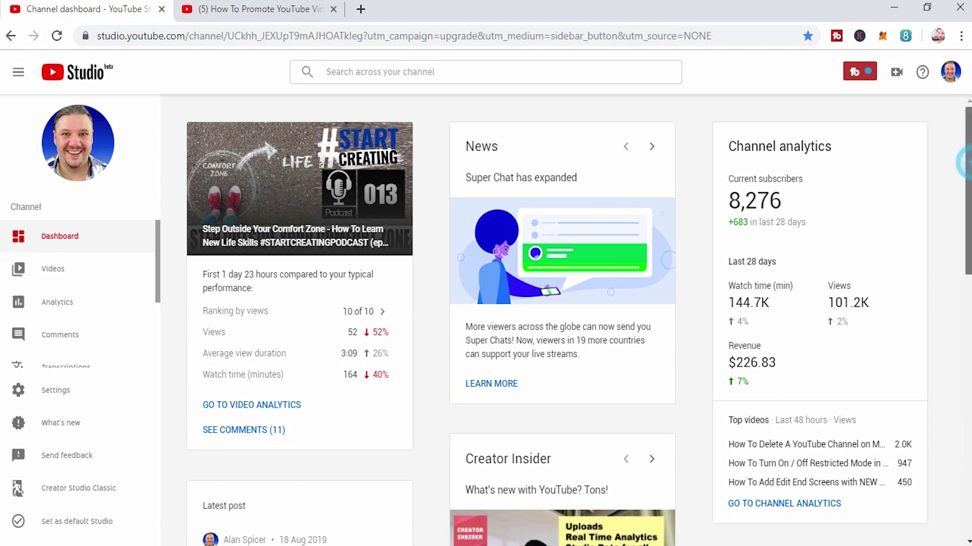
Scroll the Analytics overview to Realtime activity and expand its full top-videos list
scroll(556, 324, "down", 3)
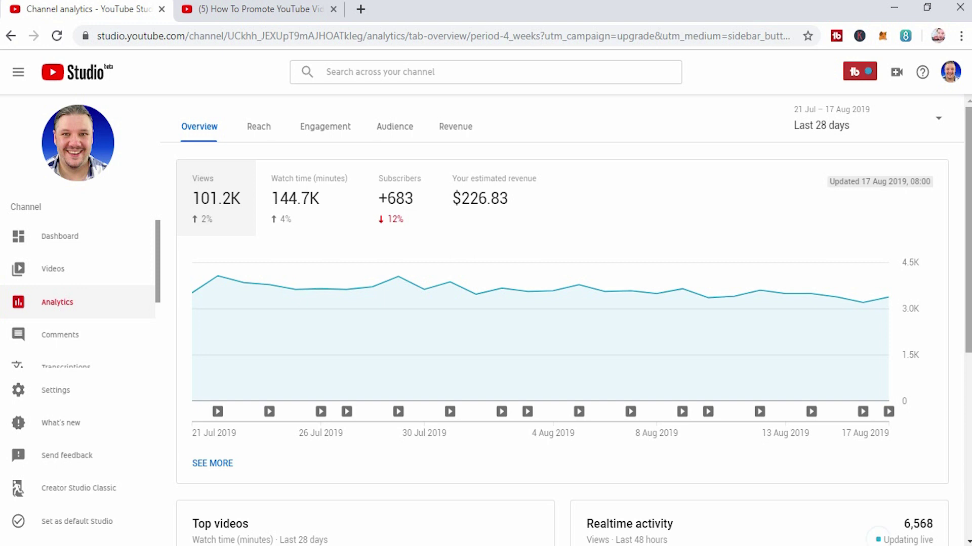
scroll(562, 350, "down", 3)
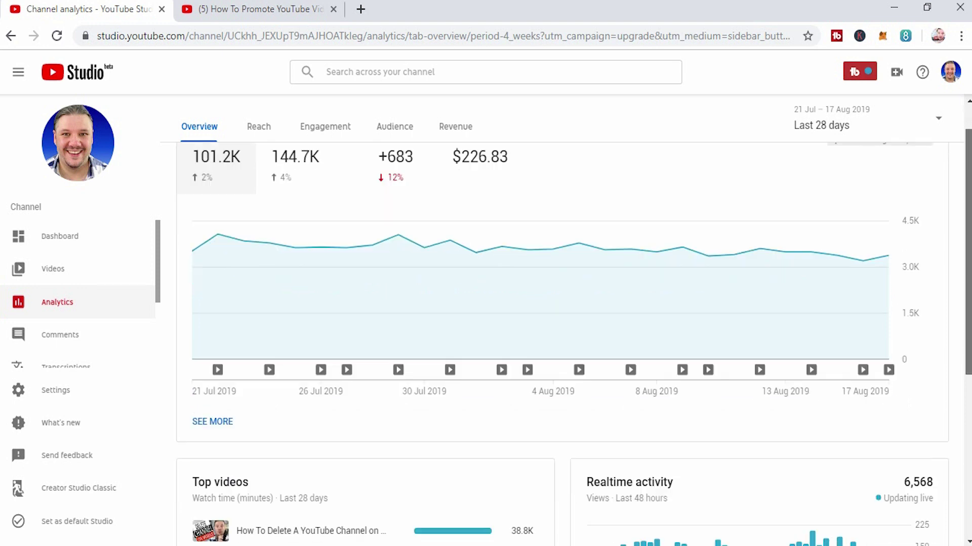
scroll(562, 349, "down", 3)
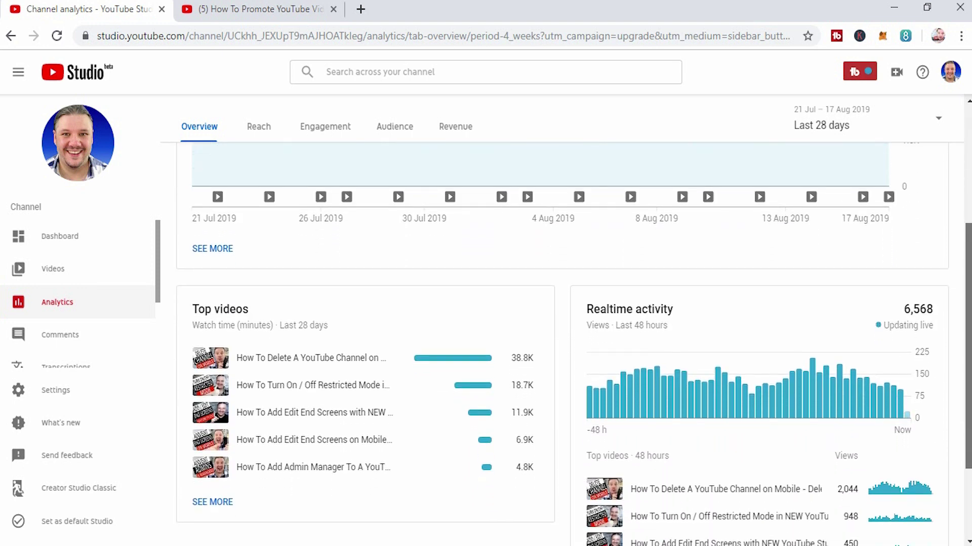
scroll(659, 324, "down", 3)
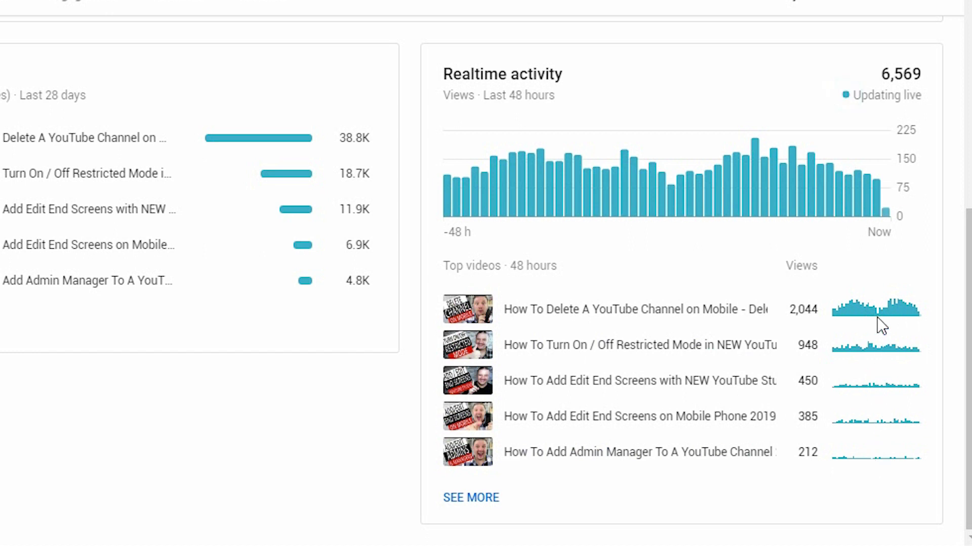
left_click(470, 496)
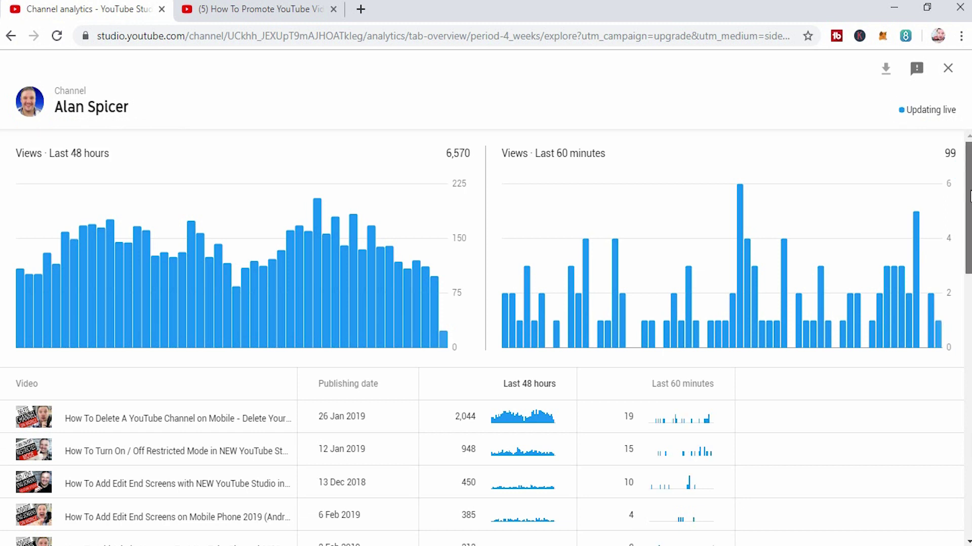
Scroll through the realtime video table of publish dates and 48-hour views
scroll(969, 202, "down", 2)
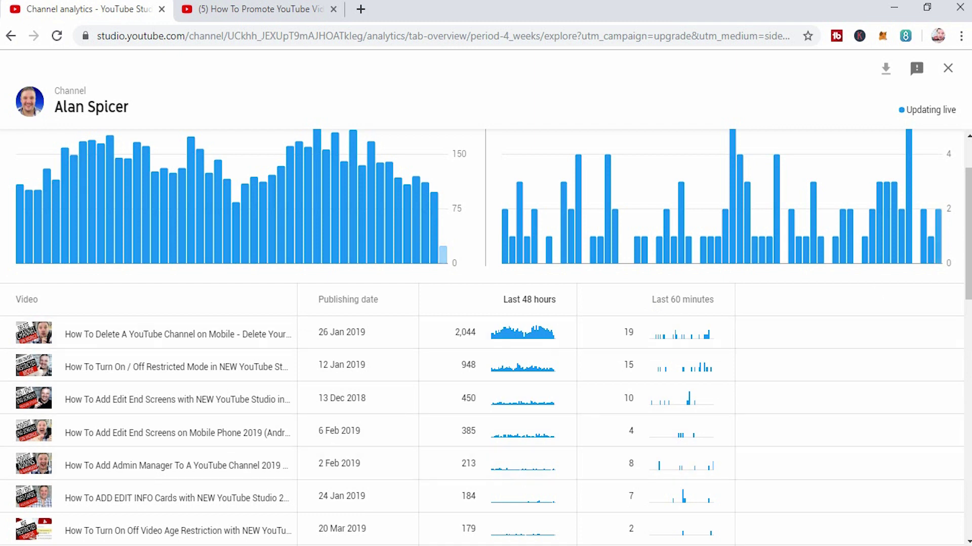
left_click_drag(967, 183, 968, 192)
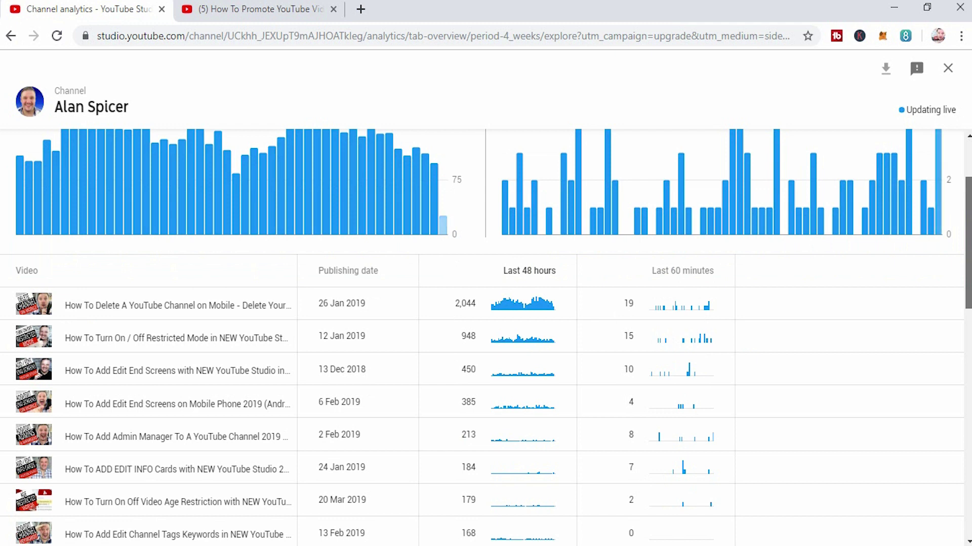
left_click_drag(967, 192, 967, 276)
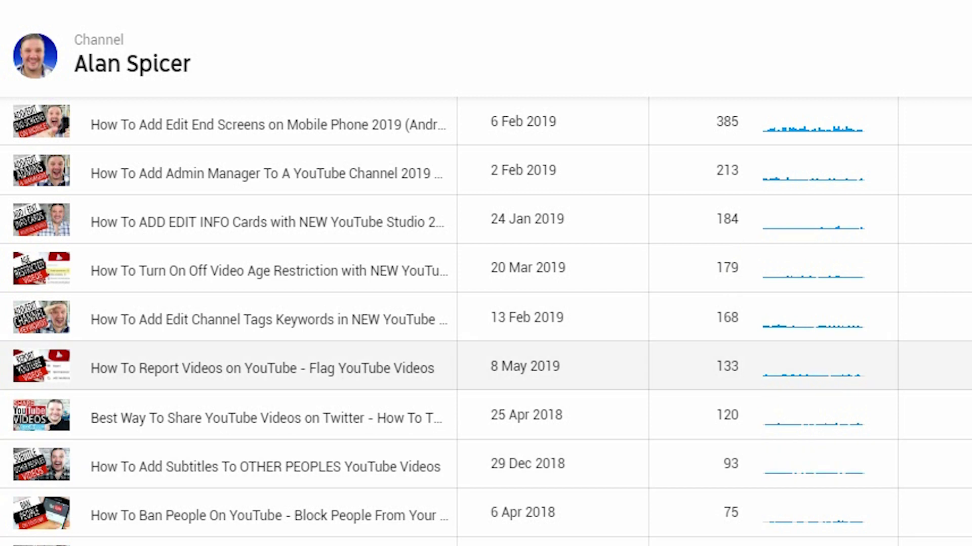
scroll(486, 321, "down", 4)
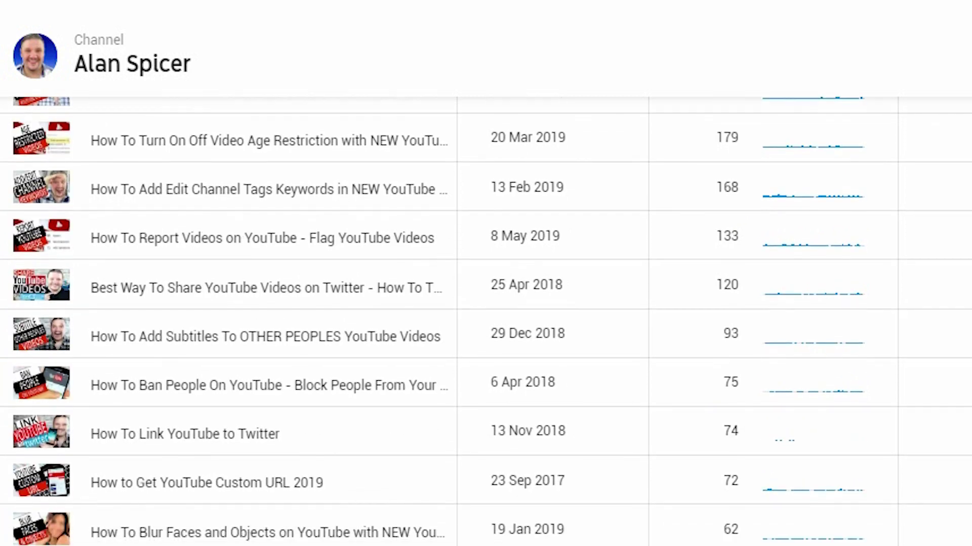
scroll(486, 321, "down", 3)
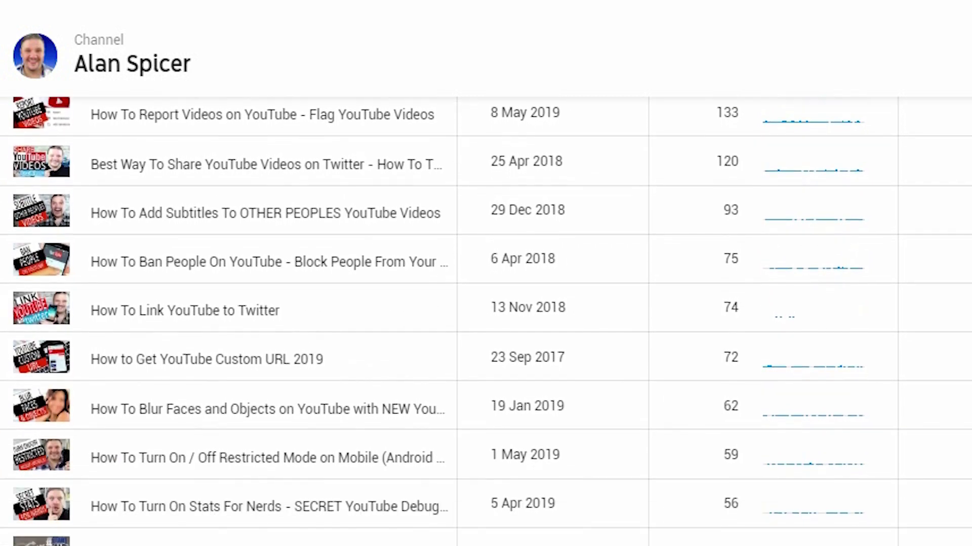
scroll(486, 321, "down", 4)
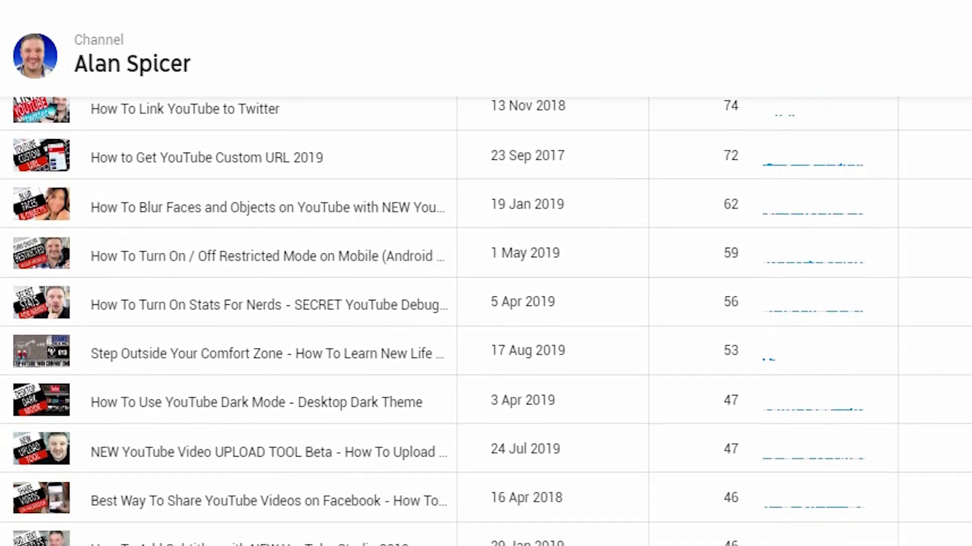
scroll(485, 321, "down", 2)
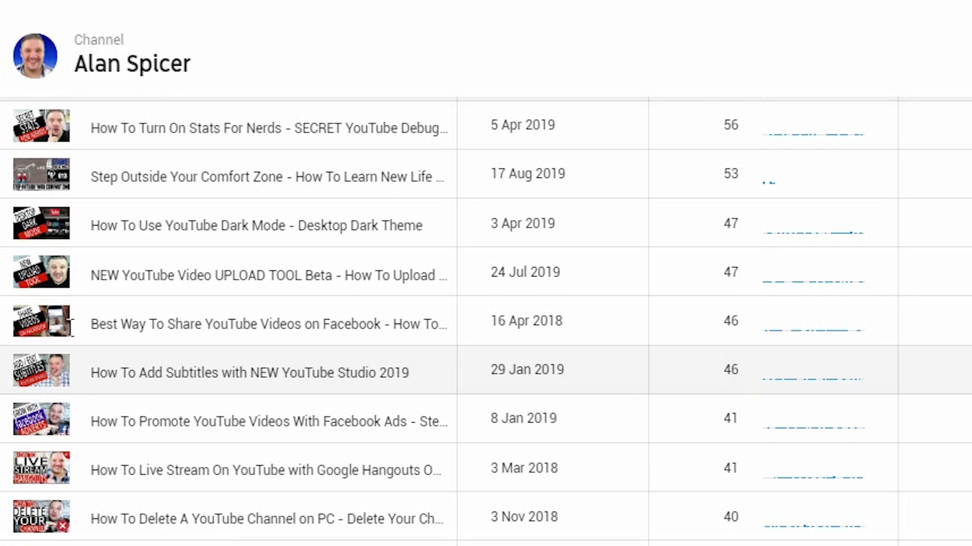
Show the preview card for How To Promote YouTube Videos With Facebook Ads
mouse_move(208, 321)
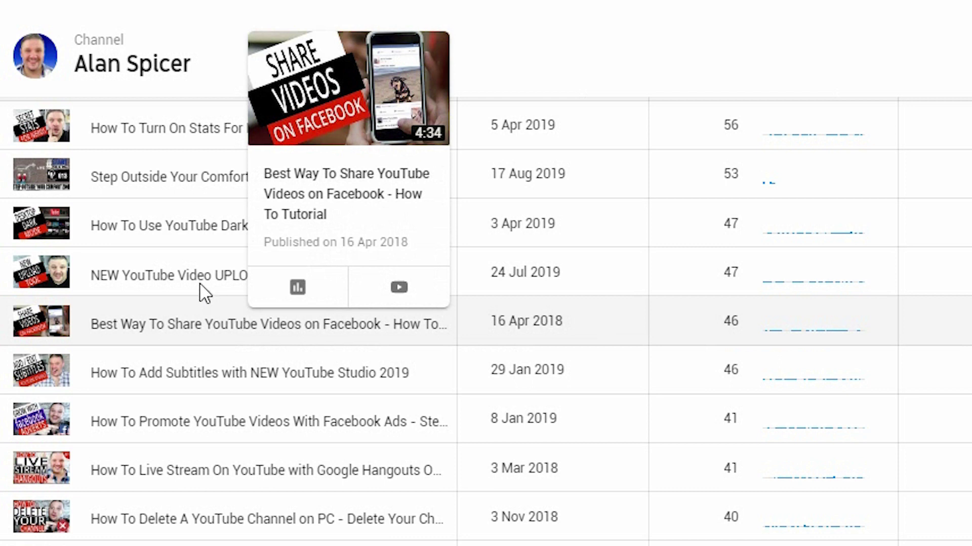
mouse_move(183, 221)
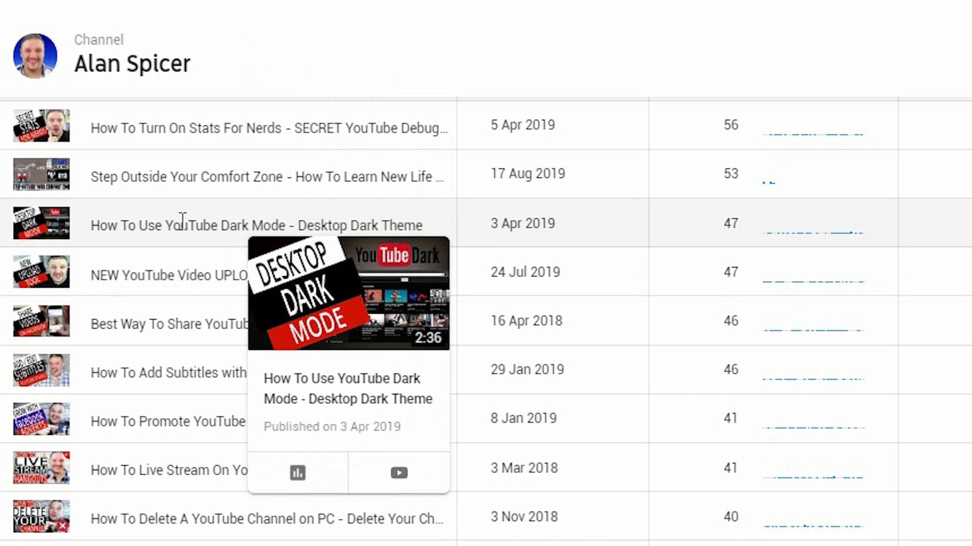
scroll(182, 220, "down", 5)
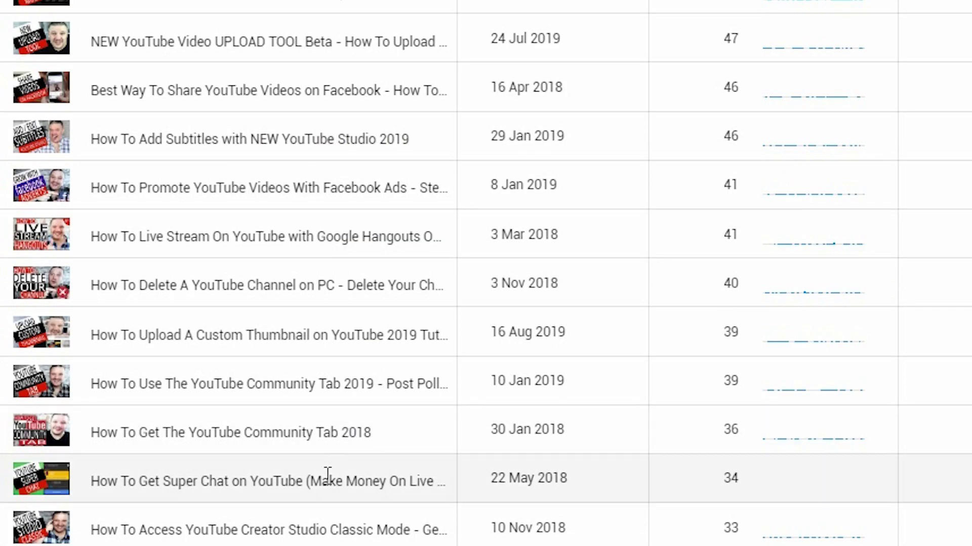
mouse_move(326, 485)
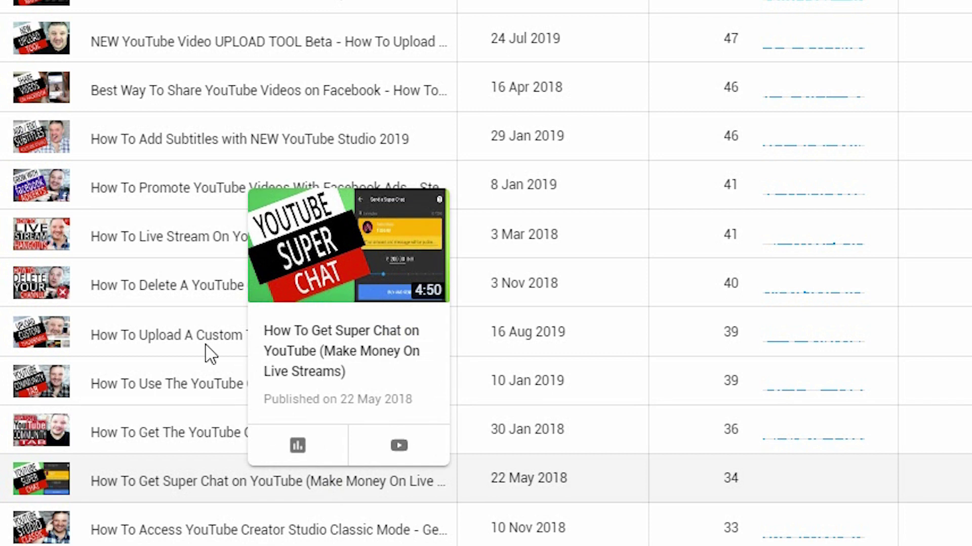
mouse_move(206, 189)
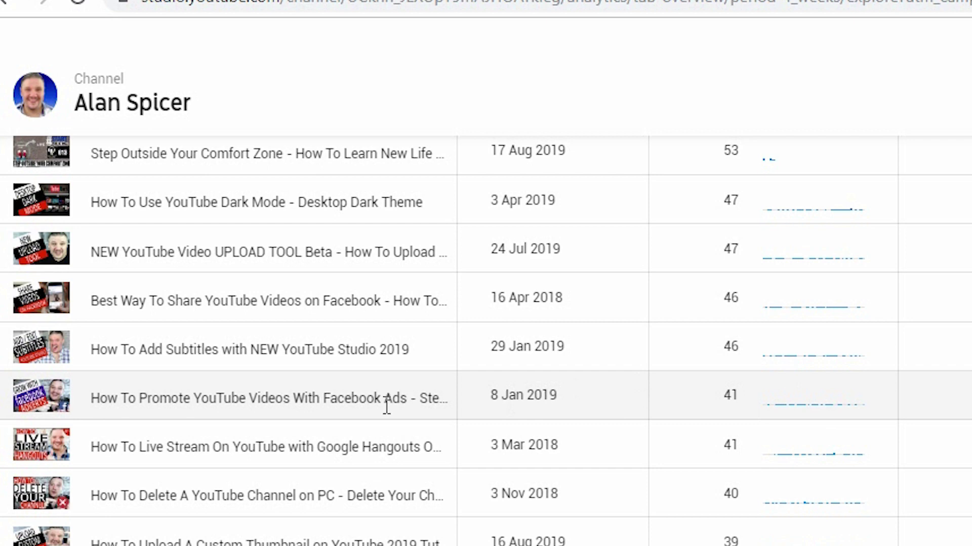
mouse_move(385, 403)
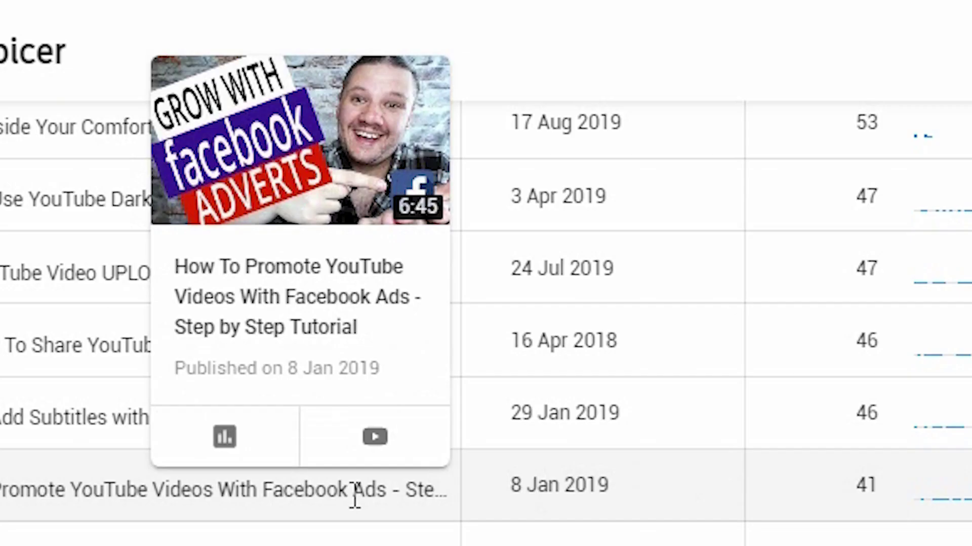
Open the Facebook Ads video's analytics on its Reach statistics
left_click(225, 439)
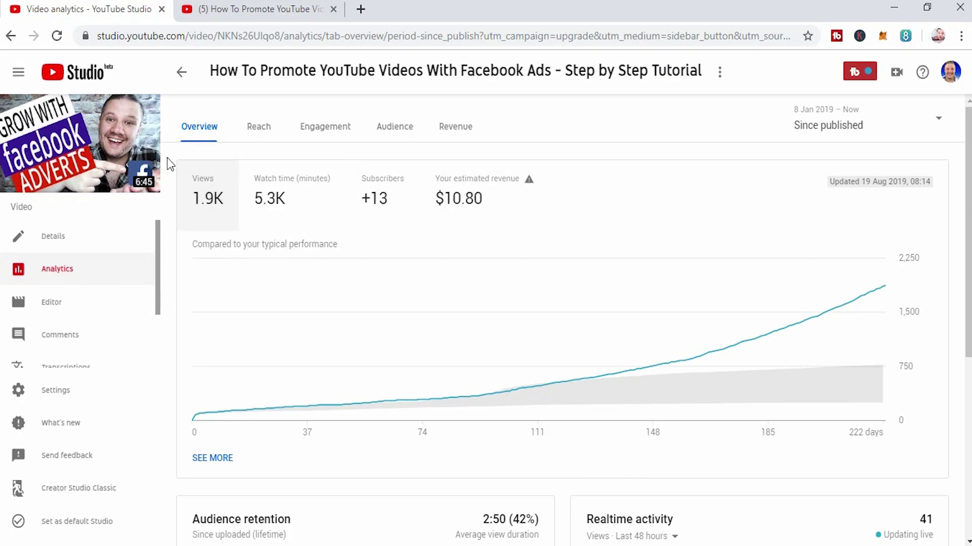
mouse_move(244, 190)
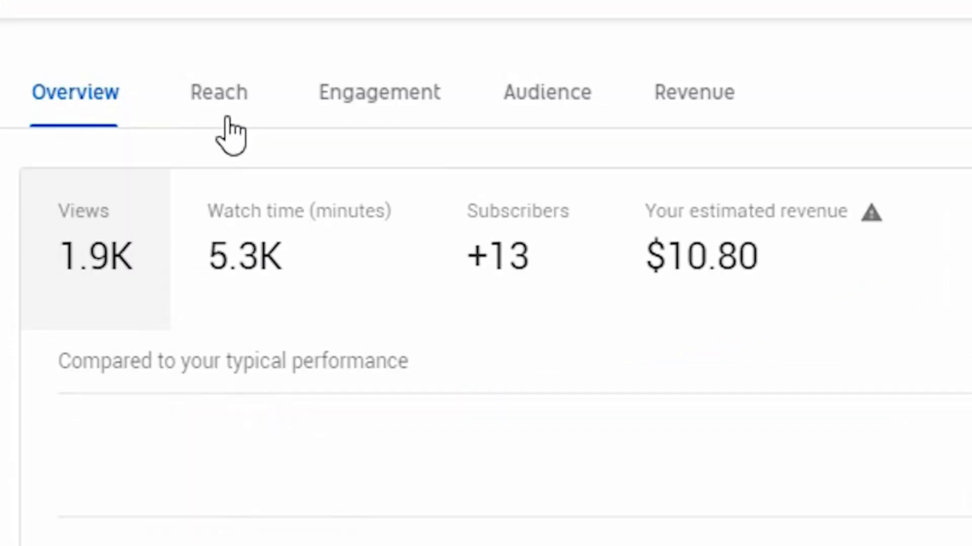
left_click(226, 104)
mouse_move(402, 253)
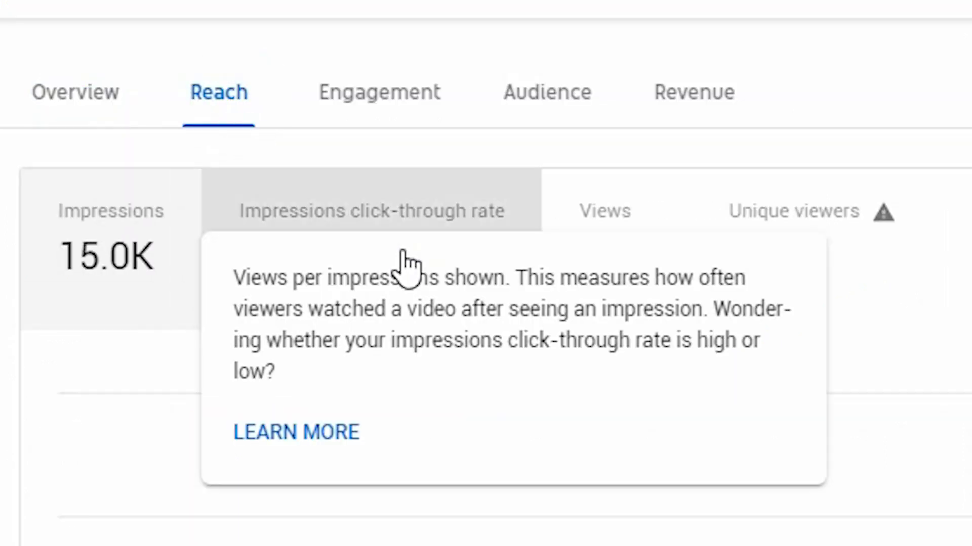
Chart its impressions click-through rate: 5.2% of 15.0K impressions
left_click(404, 256)
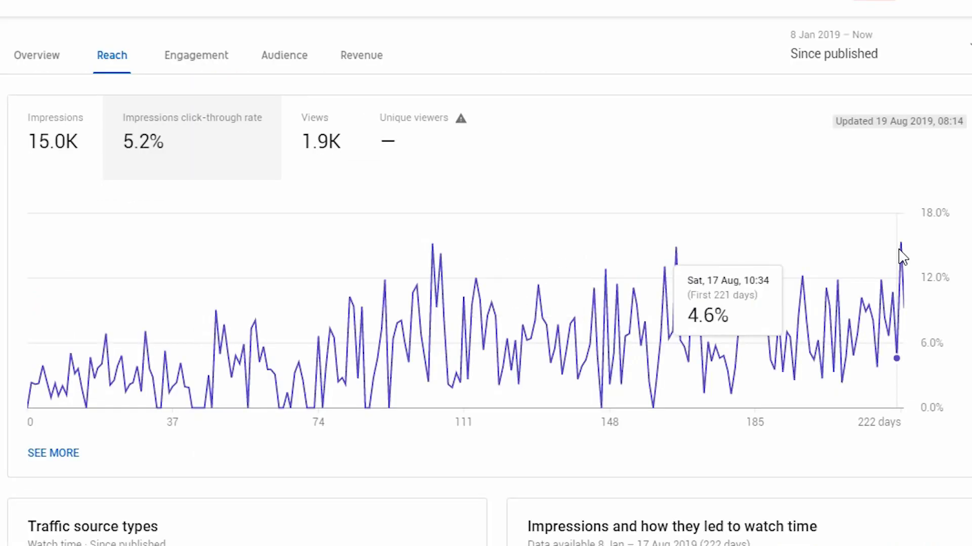
mouse_move(901, 256)
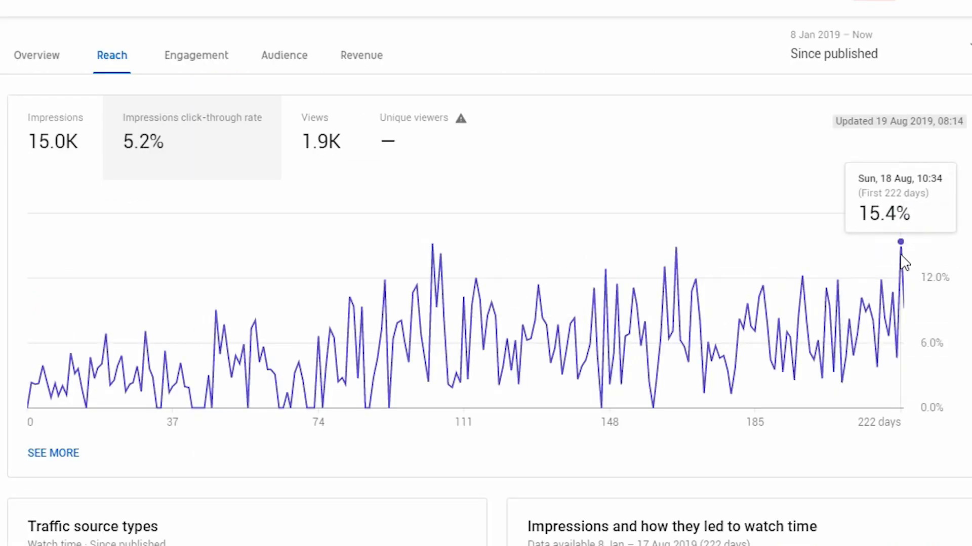
mouse_move(656, 409)
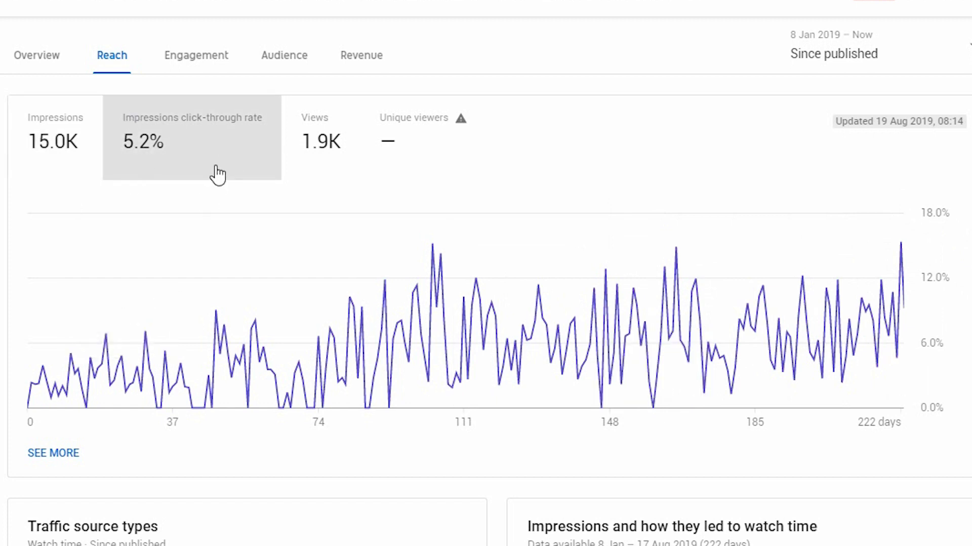
mouse_move(346, 234)
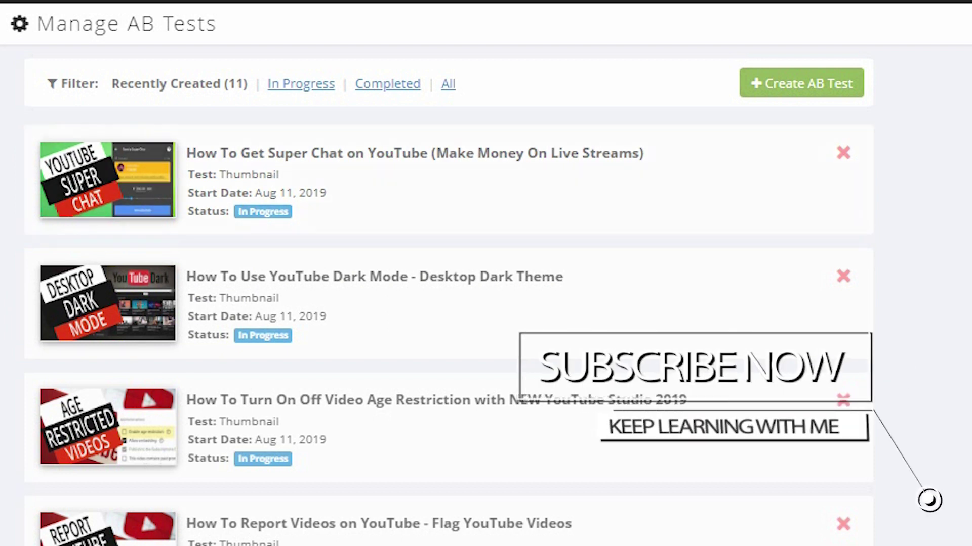
scroll(456, 304, "down", 1)
scroll(456, 304, "down", 10)
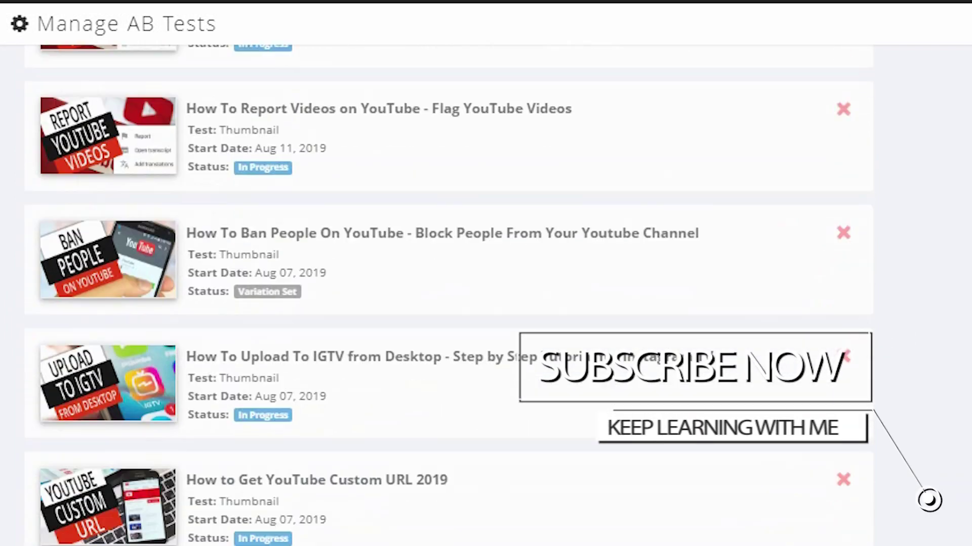
scroll(449, 295, "down", 5)
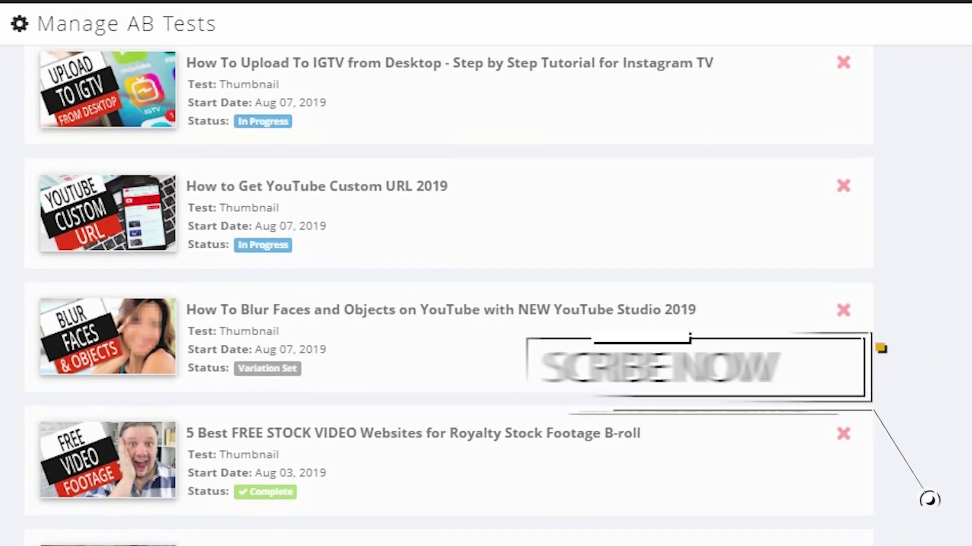
scroll(448, 295, "down", 1)
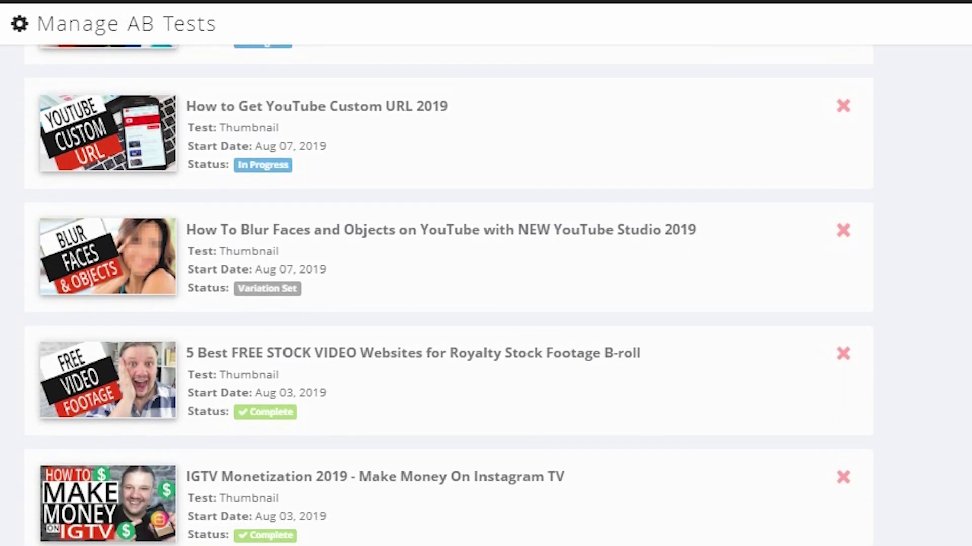
scroll(448, 295, "up", 12)
scroll(448, 295, "up", 5)
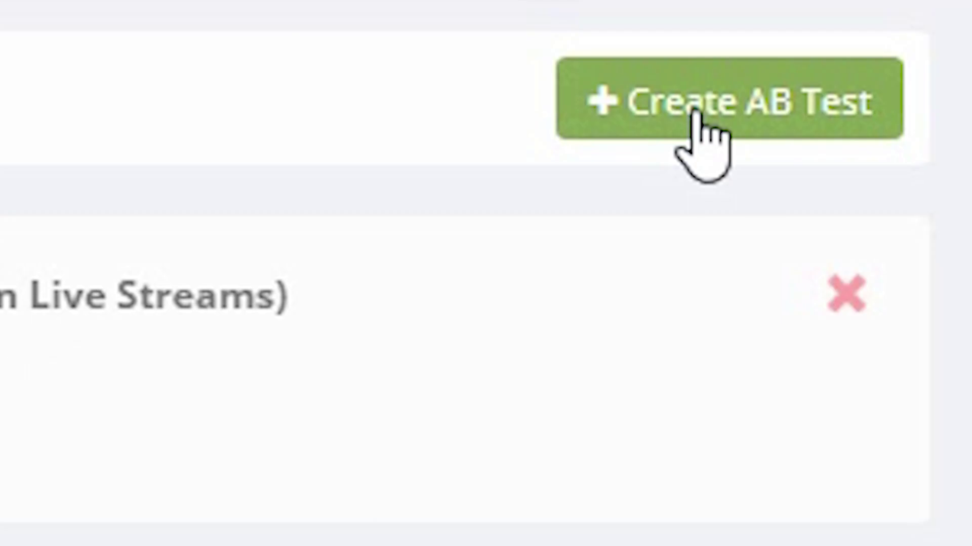
Start a new A/B test for the Facebook Ads tutorial by pasting its YouTube link
left_click(790, 88)
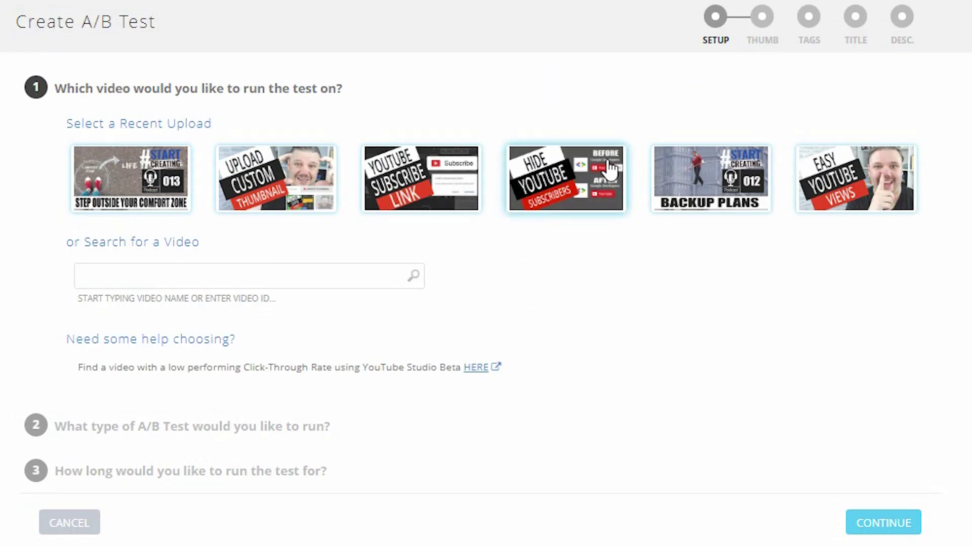
left_click(295, 271)
type("https://www.youtube.com/watch?v=NKNs26UIqo8")
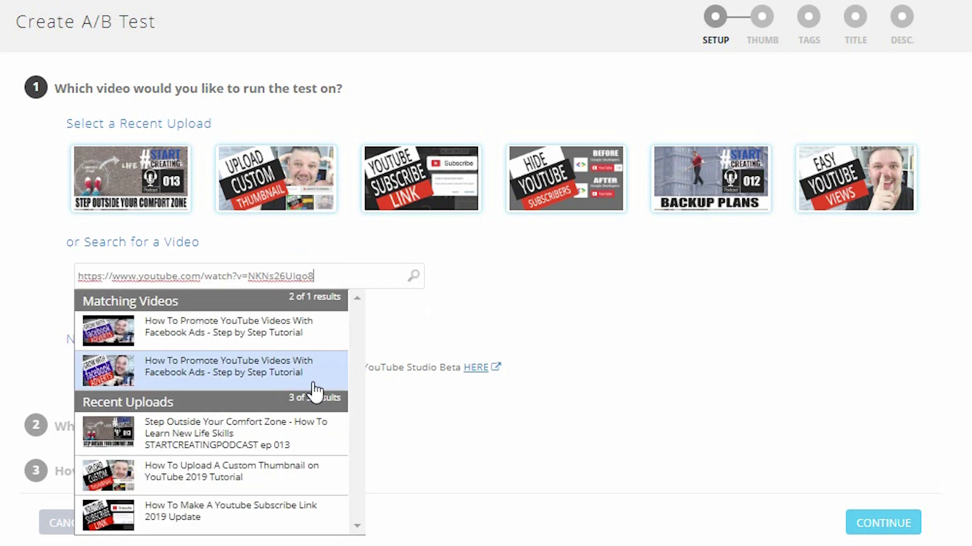
left_click(262, 379)
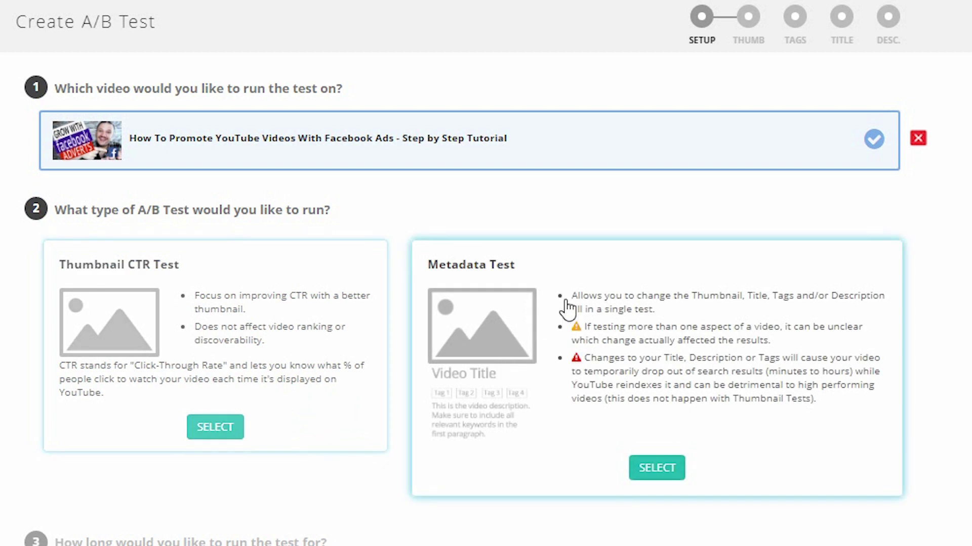
Choose a Thumbnail CTR Test running for a set 14 days
left_click(214, 428)
scroll(475, 304, "down", 2)
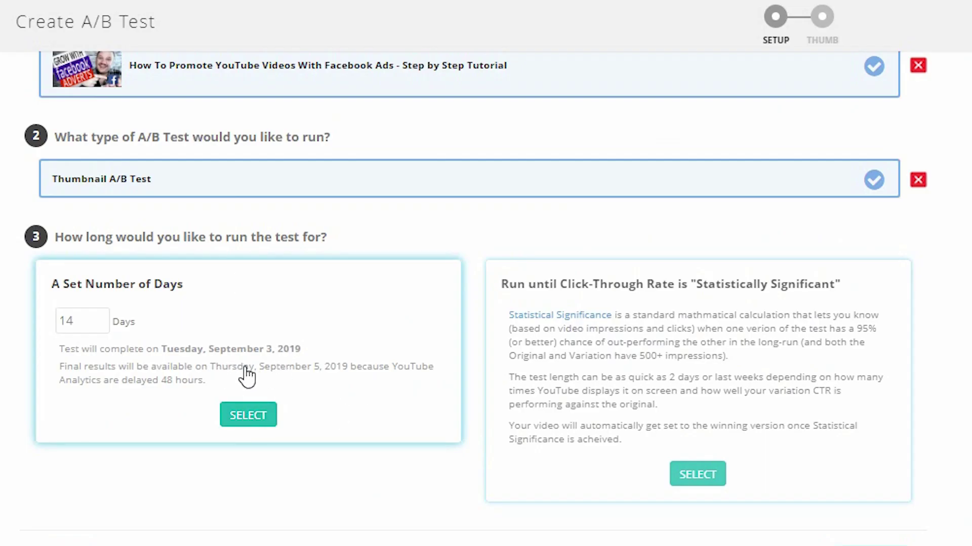
left_click(249, 418)
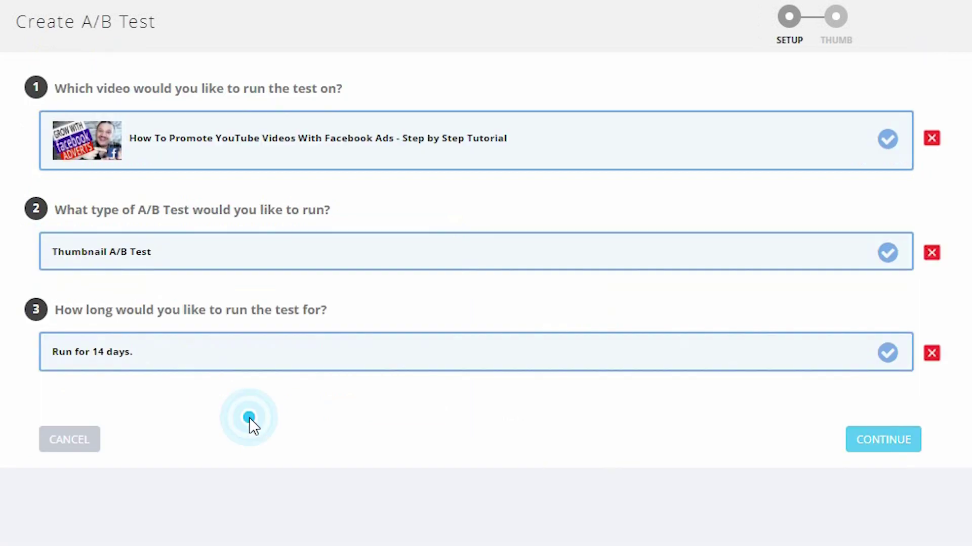
Upload the GET VIEWS WITH FACEBOOK ADS image as the test thumbnail and request to start
left_click(903, 448)
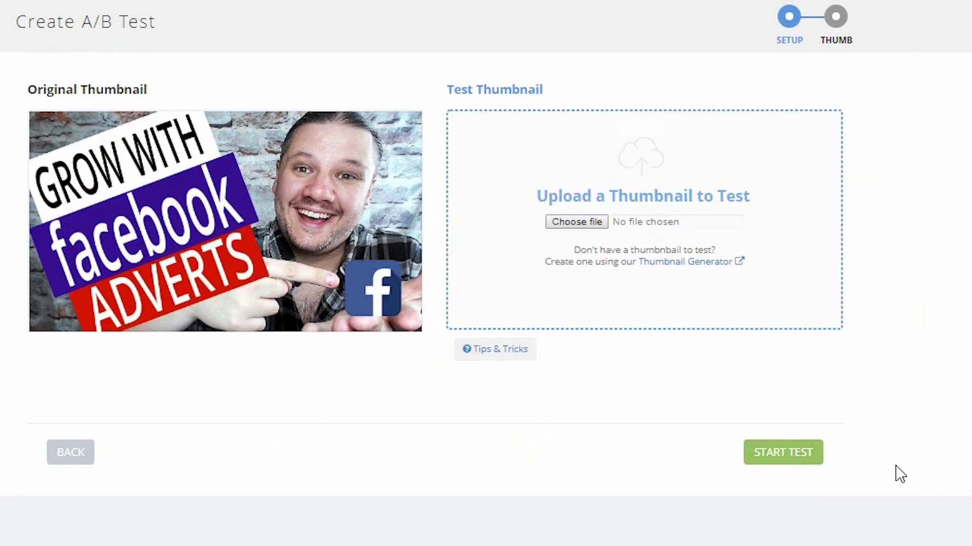
left_click(573, 222)
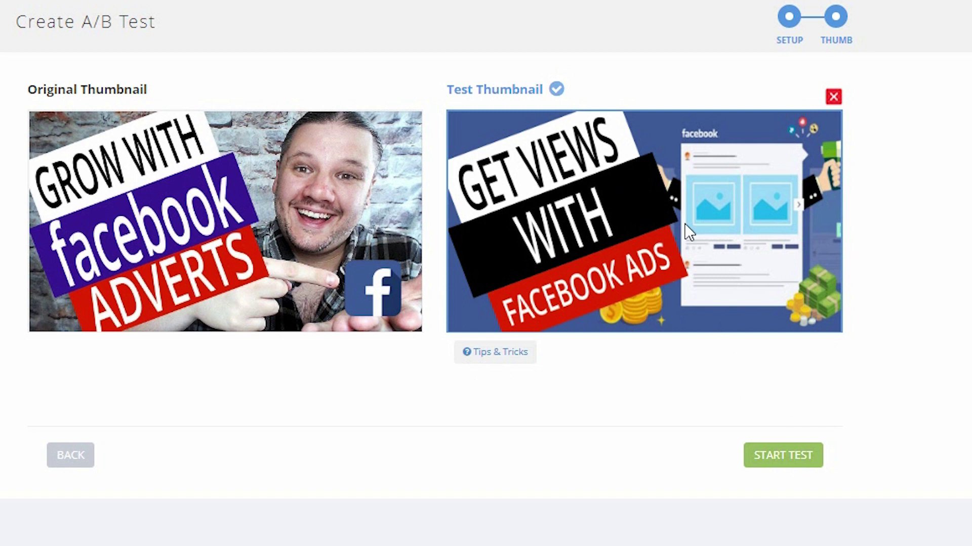
left_click(777, 466)
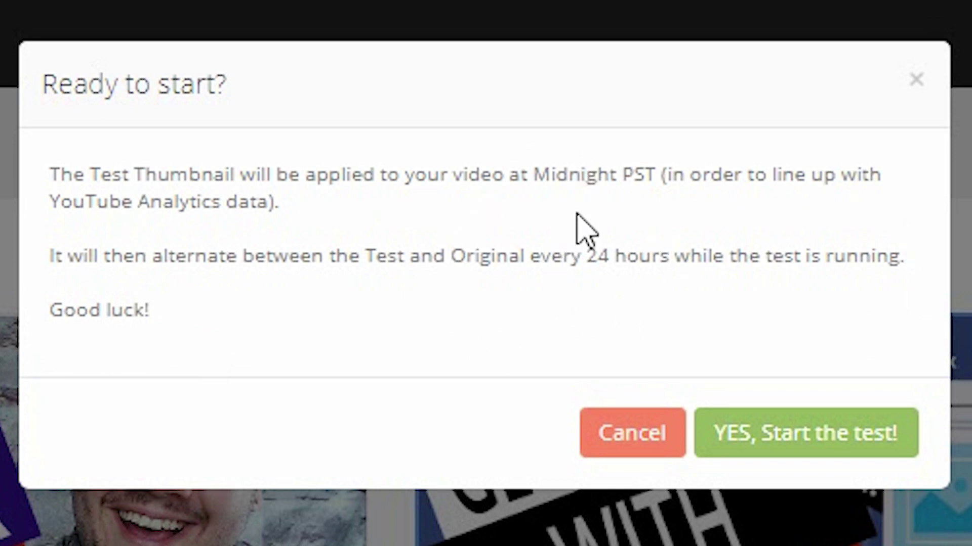
Confirm starting the Facebook Ads test, running Aug 20–Sep 02, 2019, and review its status
left_click(814, 436)
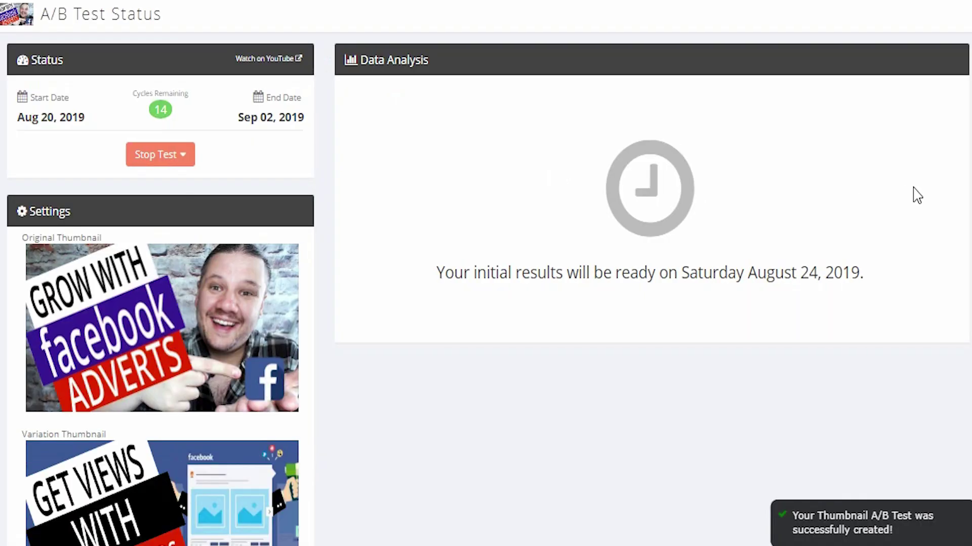
scroll(913, 192, "down", 1)
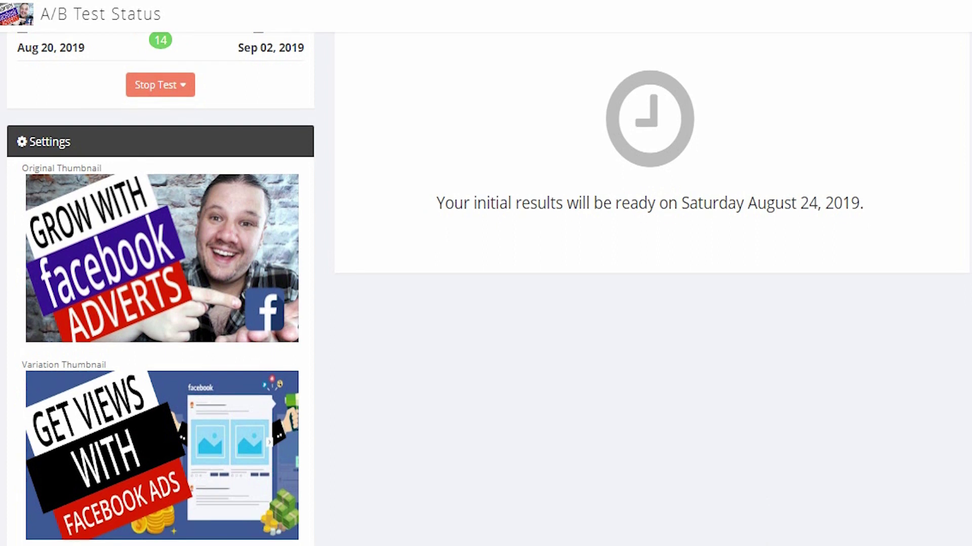
scroll(485, 288, "up", 1)
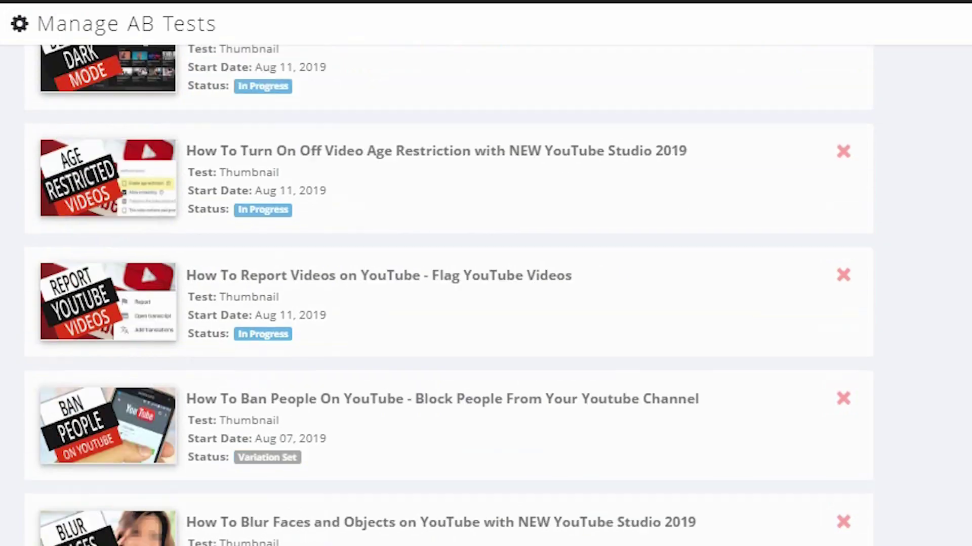
scroll(448, 295, "down", 10)
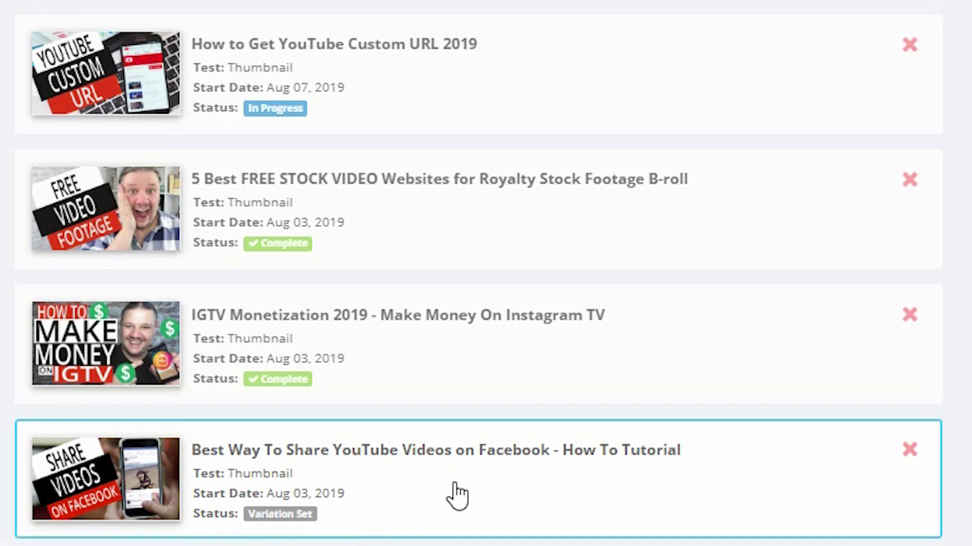
Open the completed Share YouTube Videos test, where the Variation won by 17.16%
left_click(457, 496)
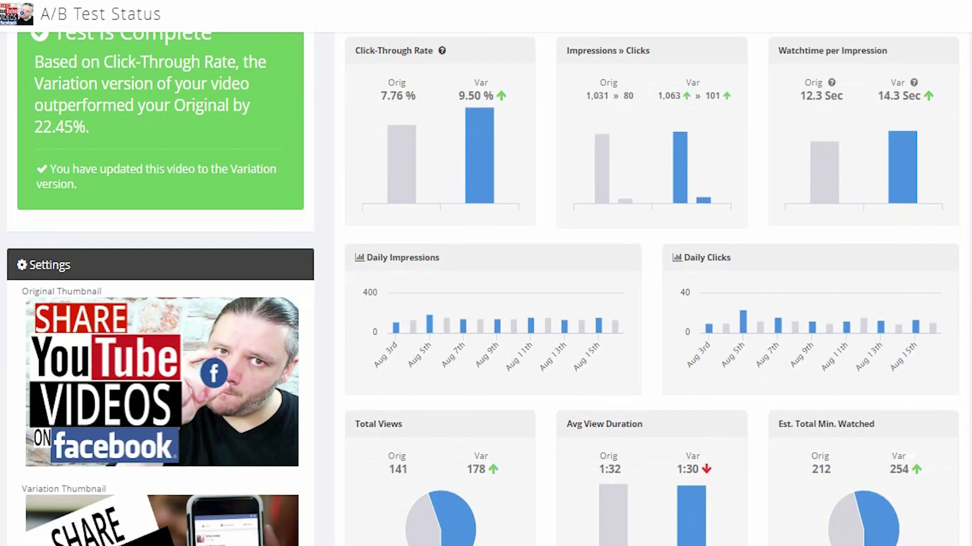
scroll(486, 288, "down", 3)
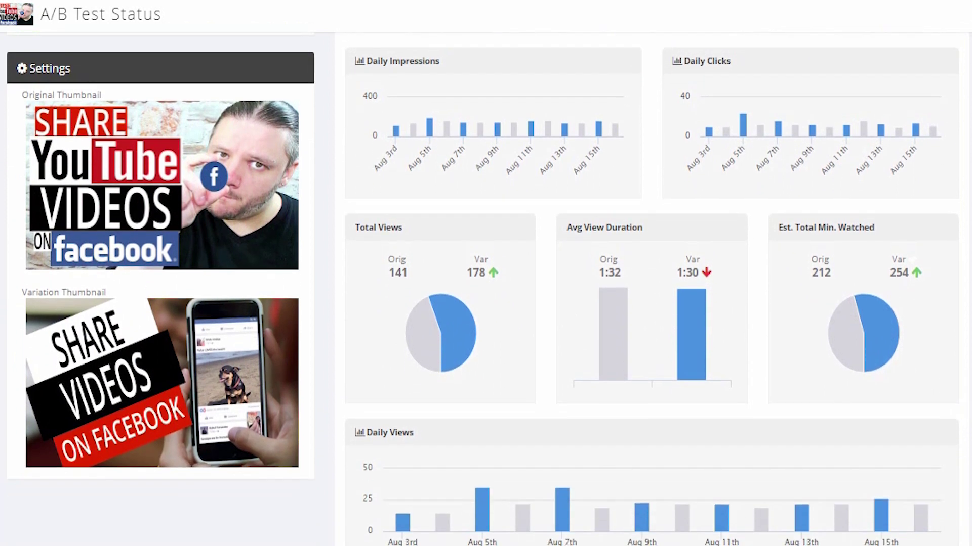
scroll(486, 288, "up", 5)
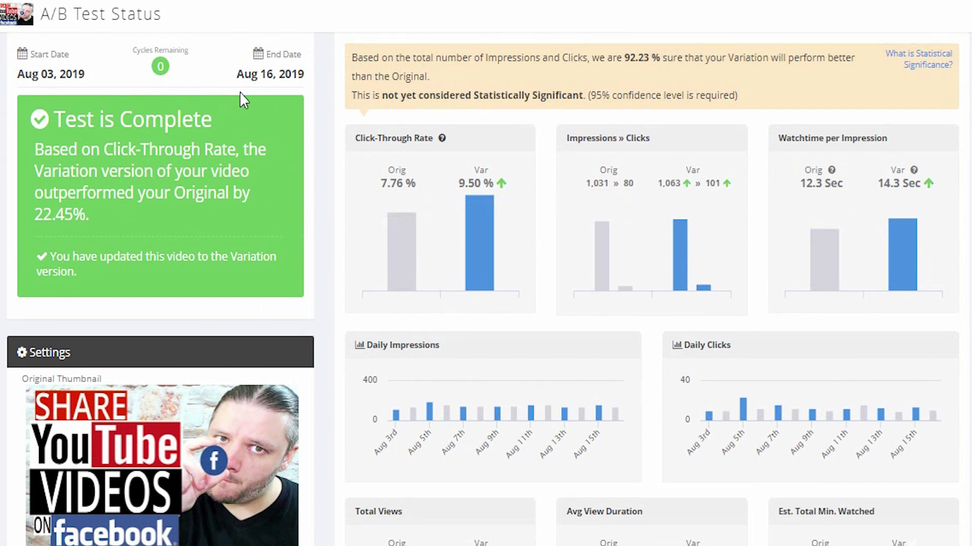
mouse_move(519, 237)
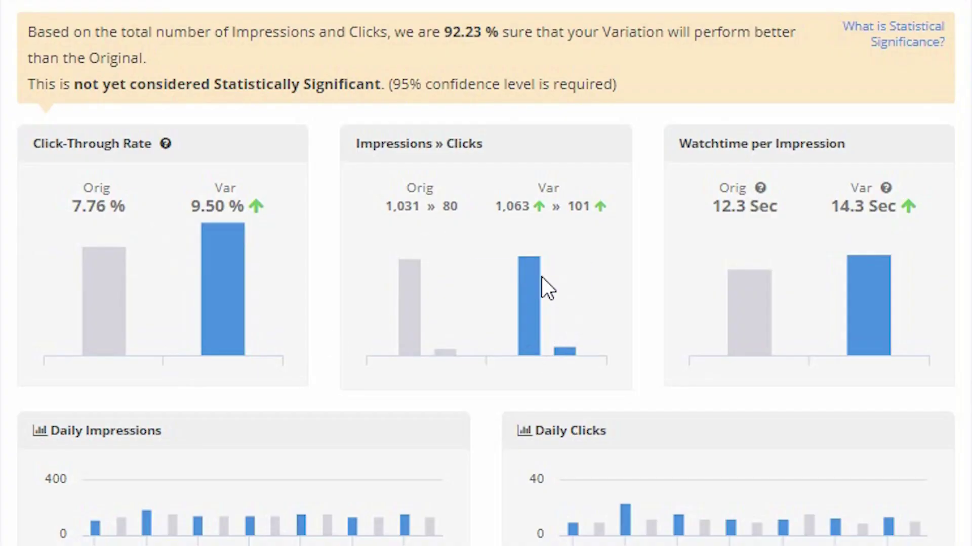
mouse_move(533, 293)
mouse_move(831, 269)
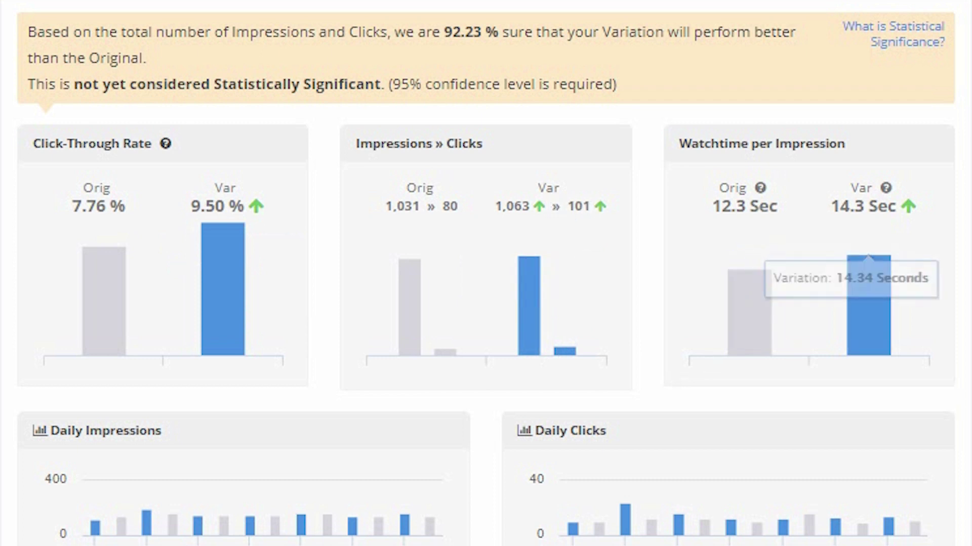
Scroll through the test's result charts
scroll(830, 268, "down", 4)
scroll(485, 274, "down", 2)
mouse_move(198, 263)
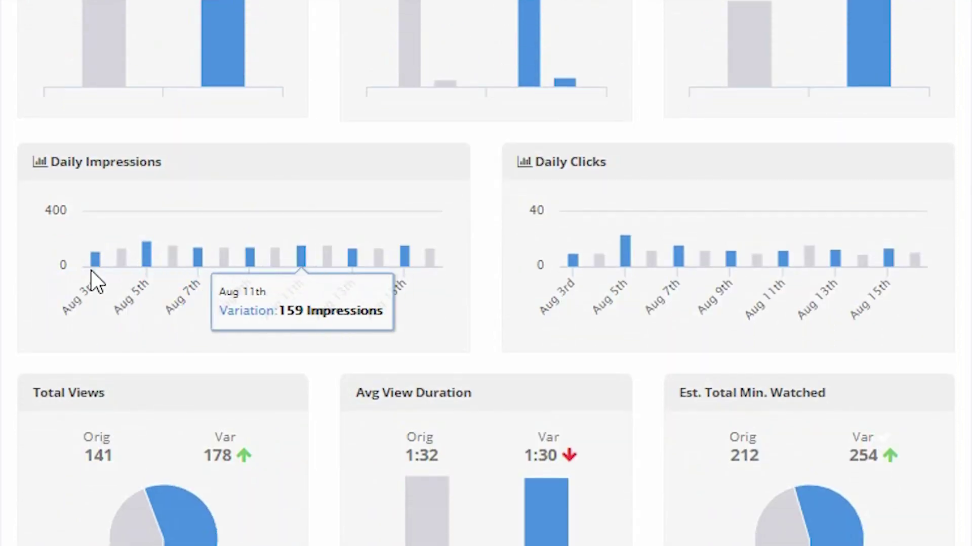
mouse_move(85, 276)
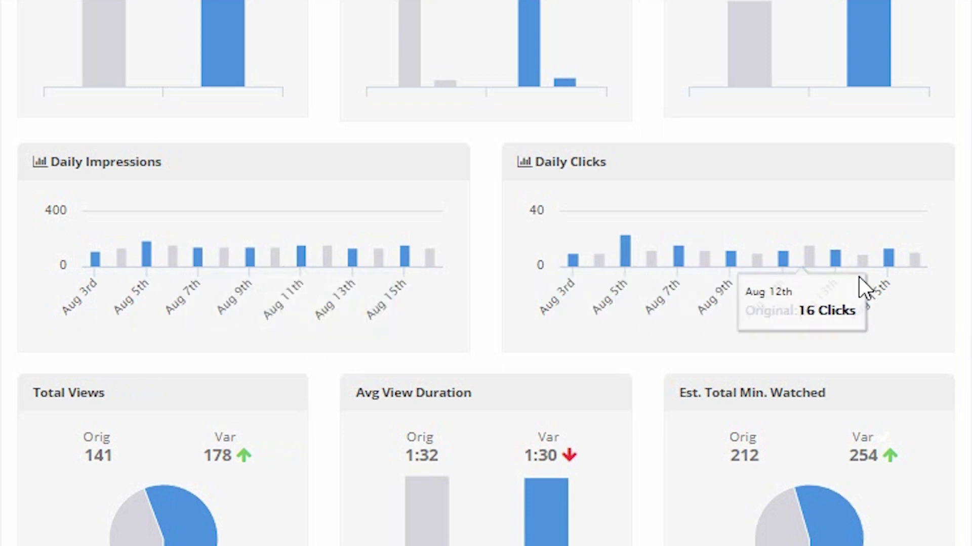
scroll(352, 380, "down", 4)
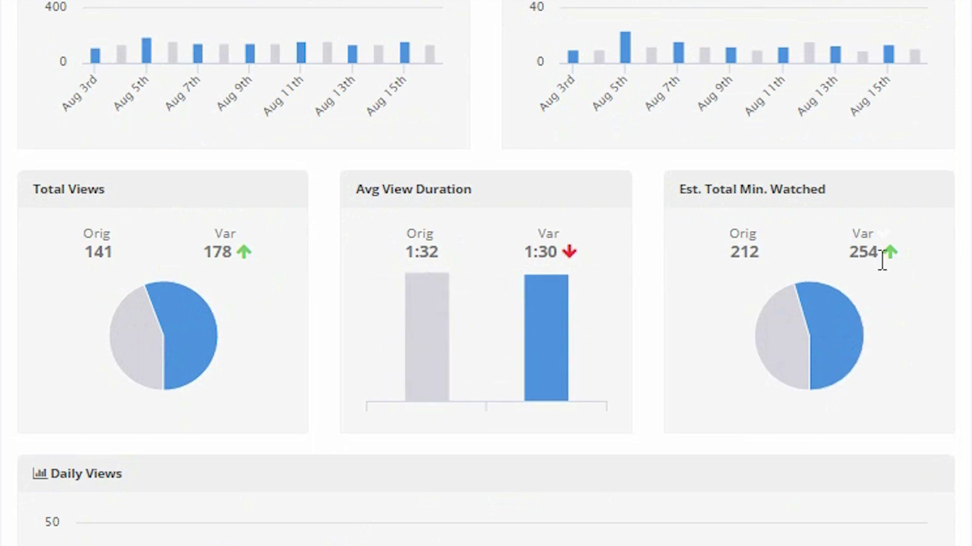
scroll(156, 373, "down", 7)
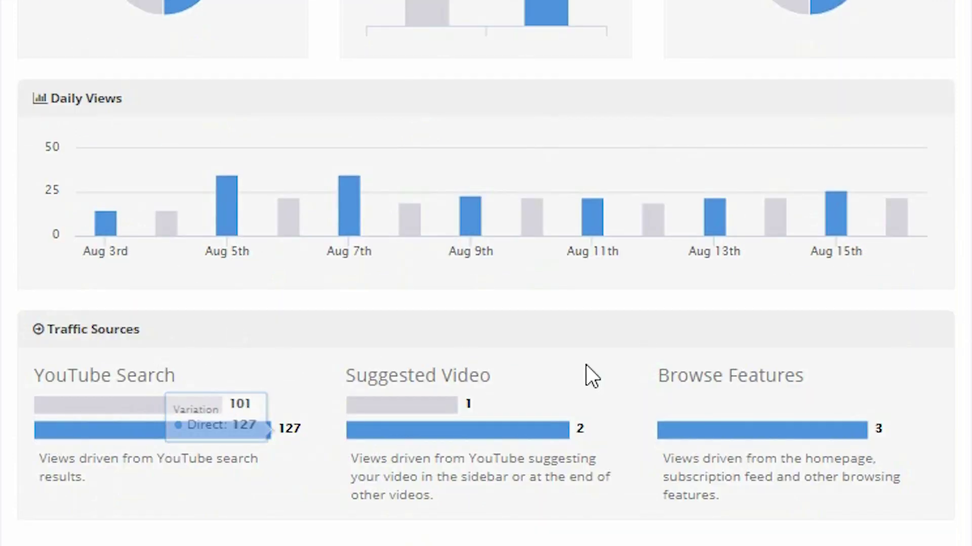
mouse_move(563, 422)
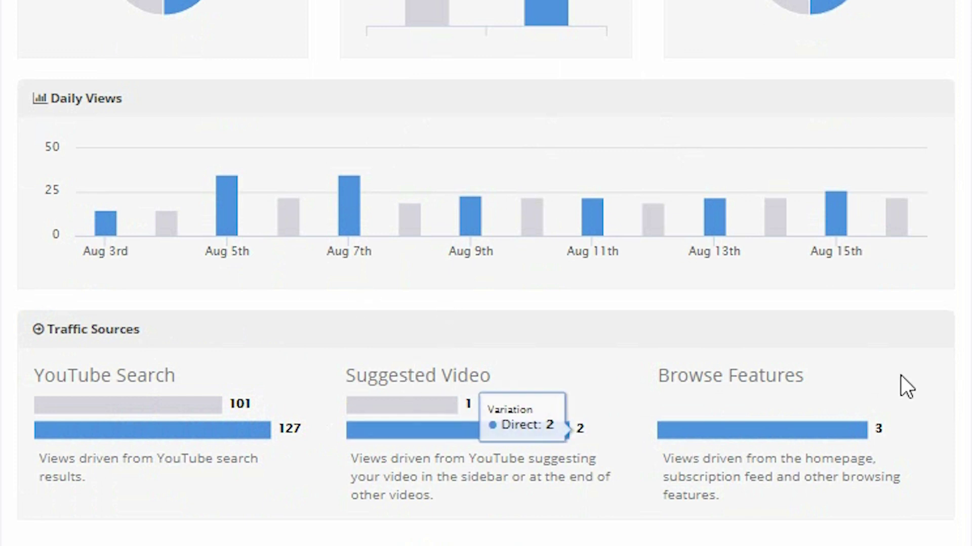
scroll(486, 273, "up", 13)
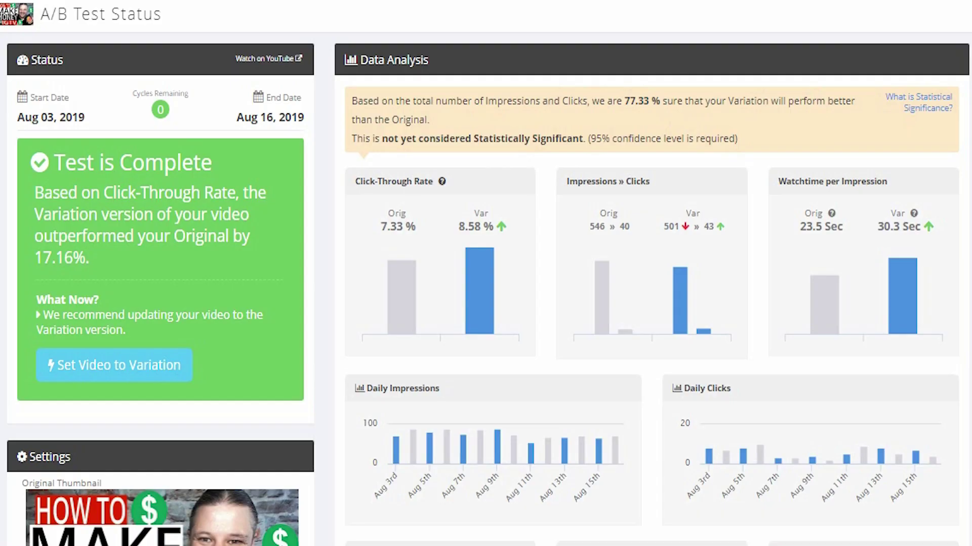
Review the IGTV Monetization CTR charts and set the video to the winning Variation thumbnail
scroll(172, 260, "down", 8)
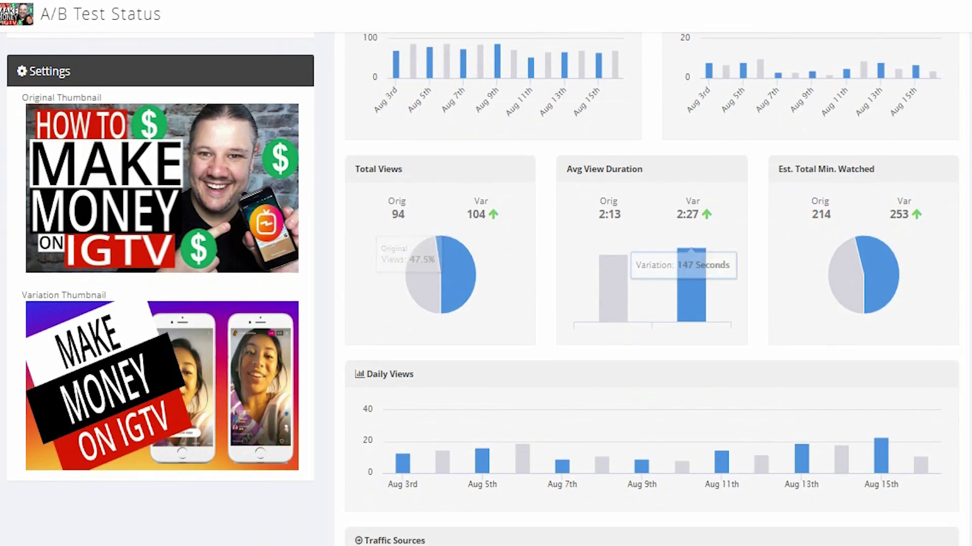
scroll(564, 173, "up", 6)
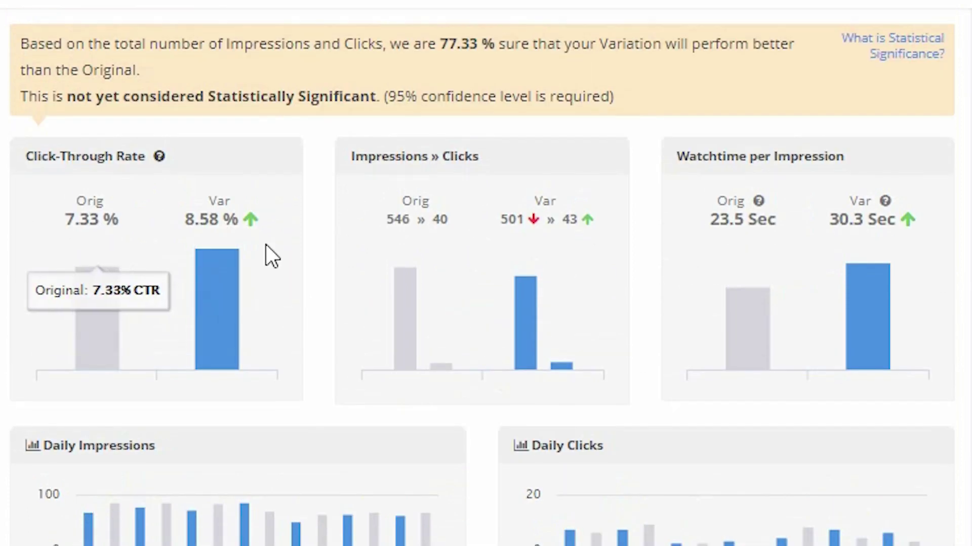
mouse_move(91, 307)
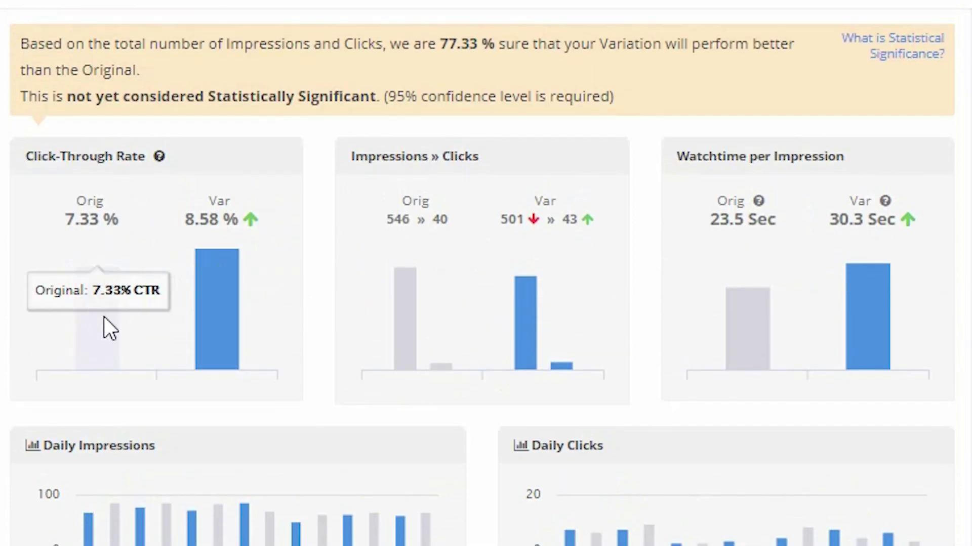
mouse_move(254, 260)
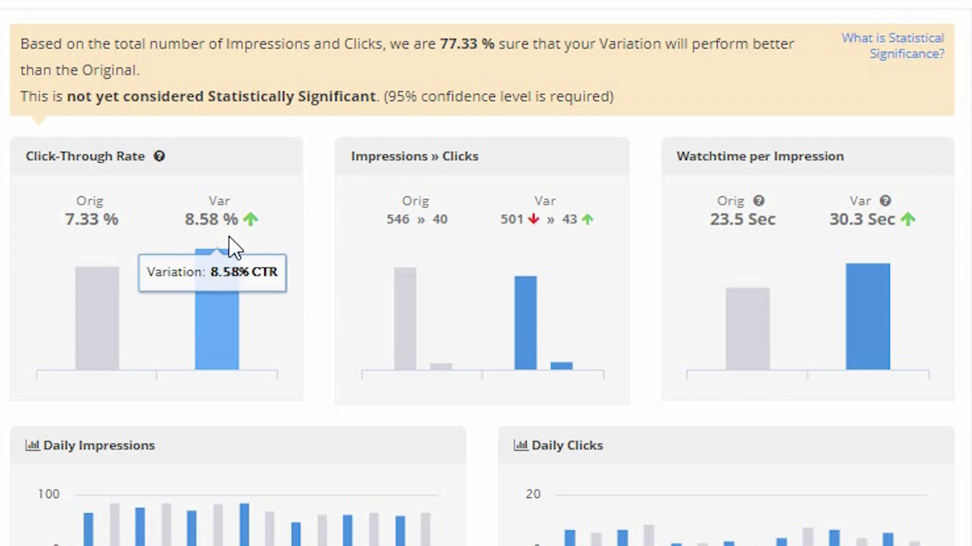
mouse_move(517, 298)
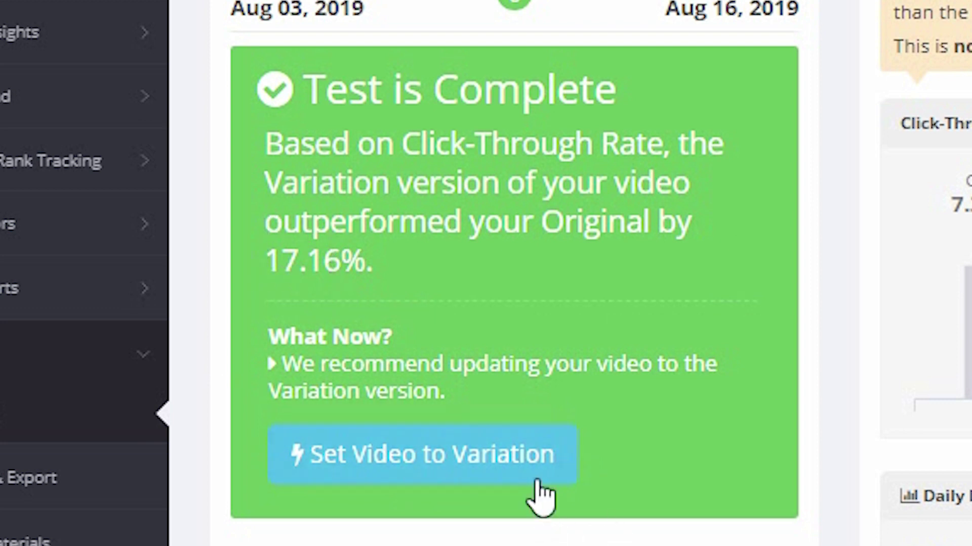
left_click(518, 462)
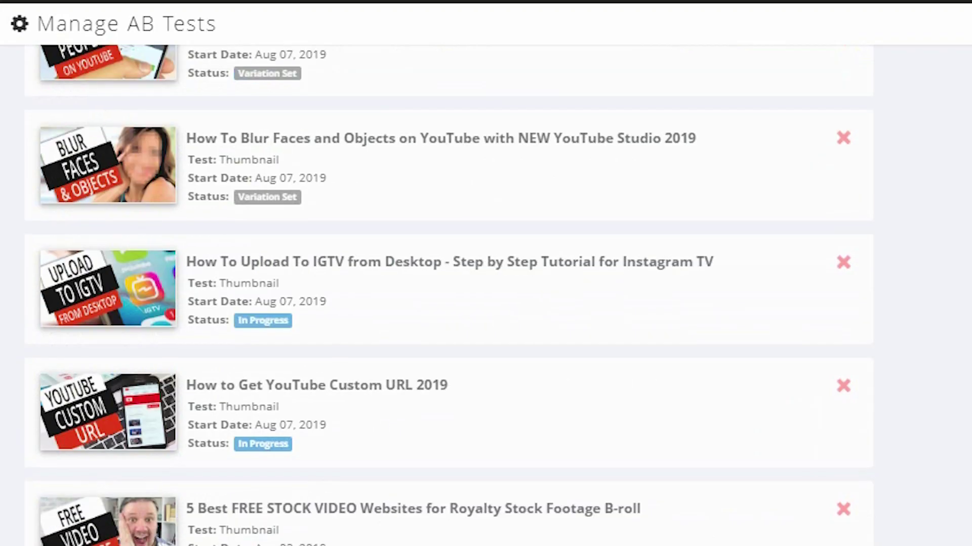
Open the IGTV desktop upload test and highlight its 90.48% confidence statement
scroll(238, 392, "down", 4)
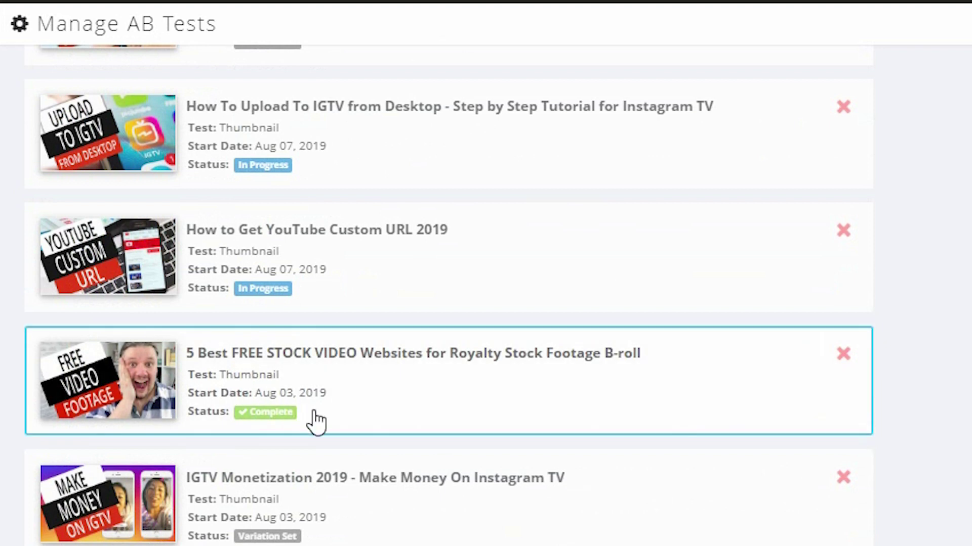
scroll(379, 58, "up", 3)
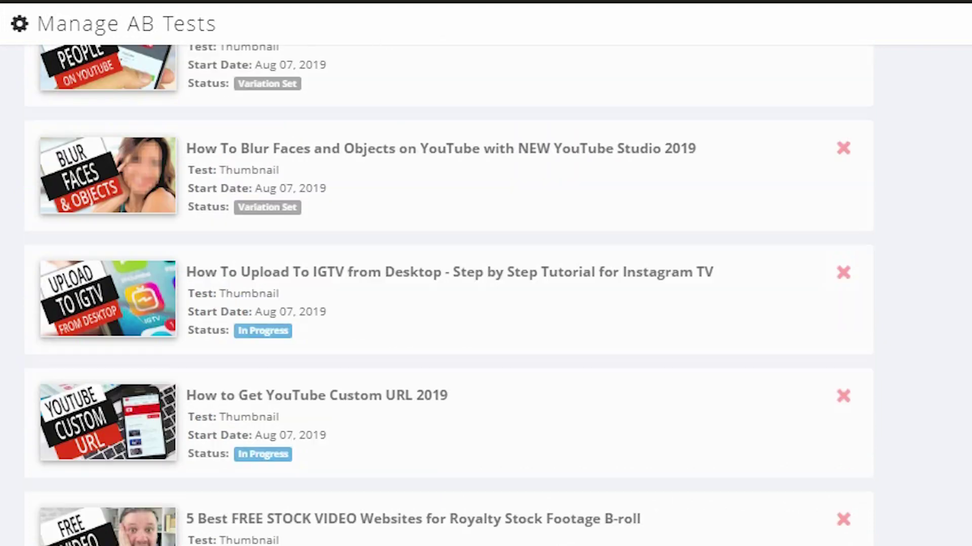
left_click(377, 329)
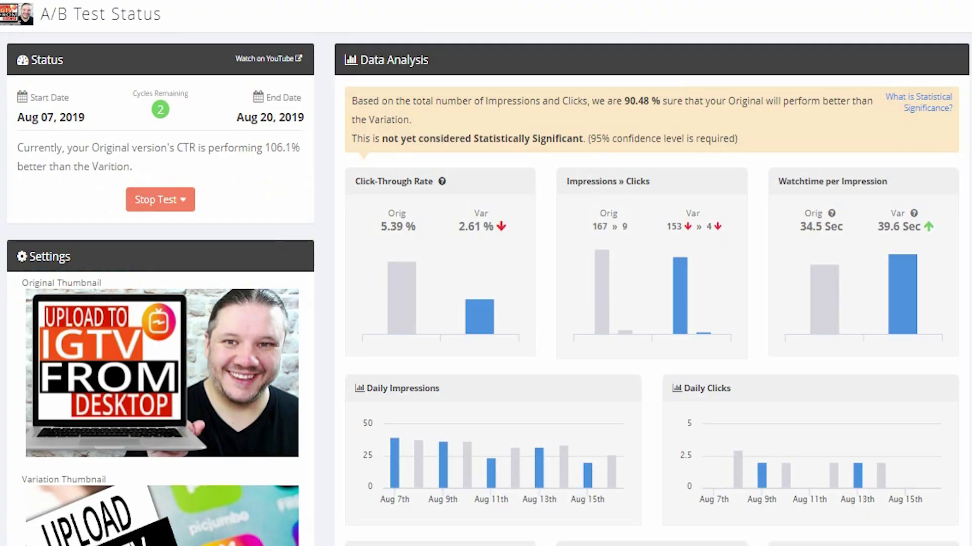
scroll(486, 289, "down", 5)
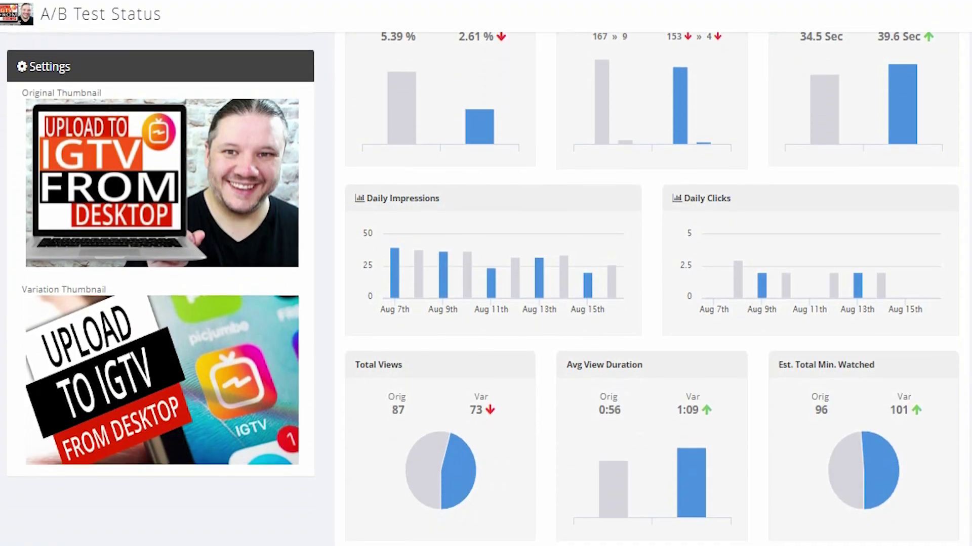
scroll(486, 288, "down", 4)
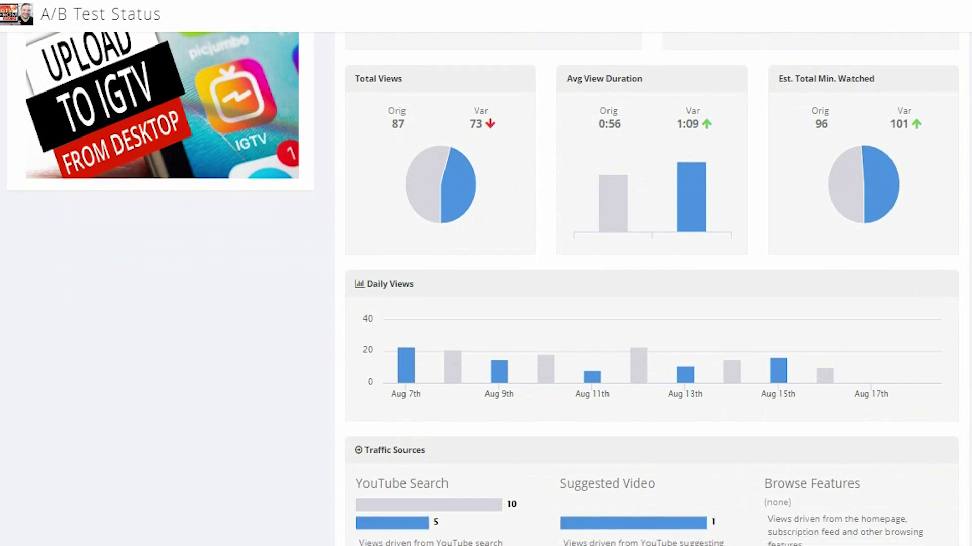
scroll(967, 41, "up", 9)
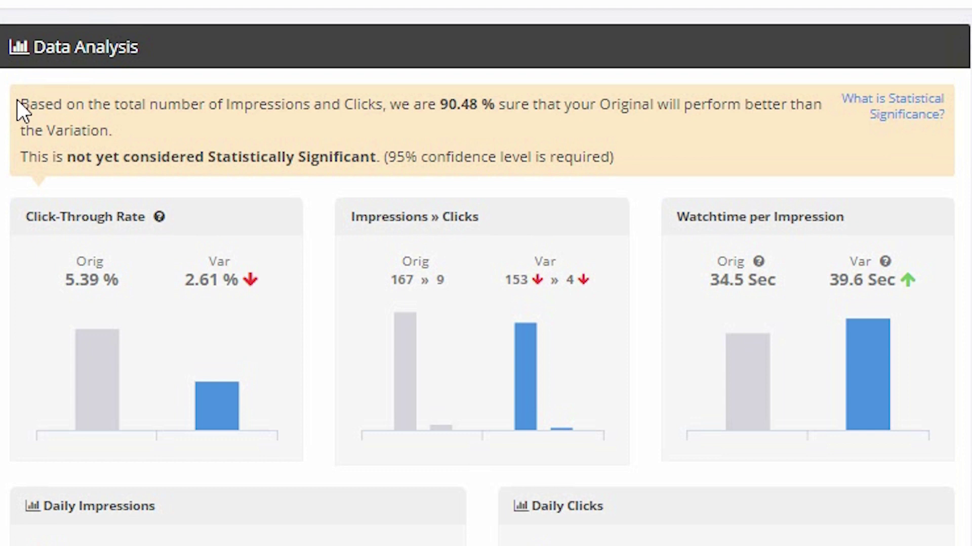
left_click_drag(29, 107, 684, 119)
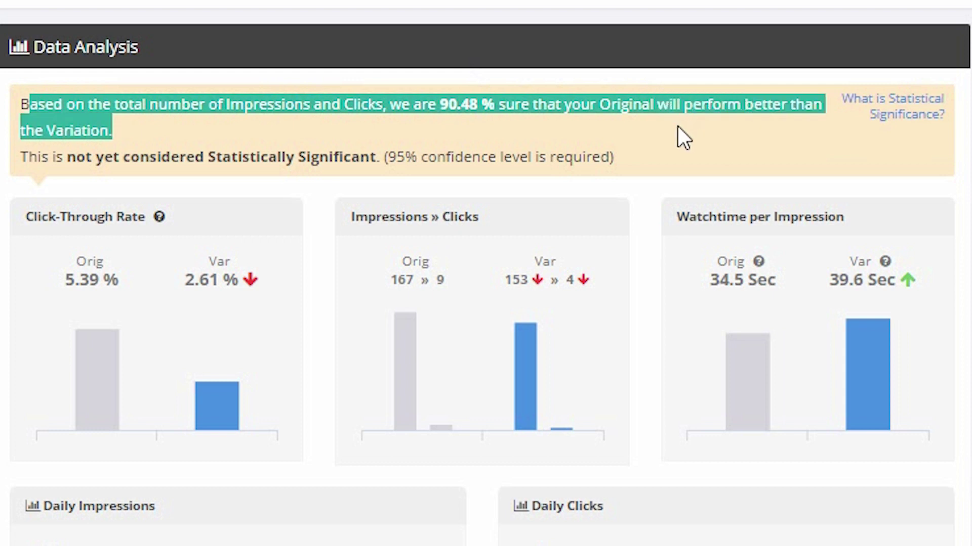
left_click(711, 153)
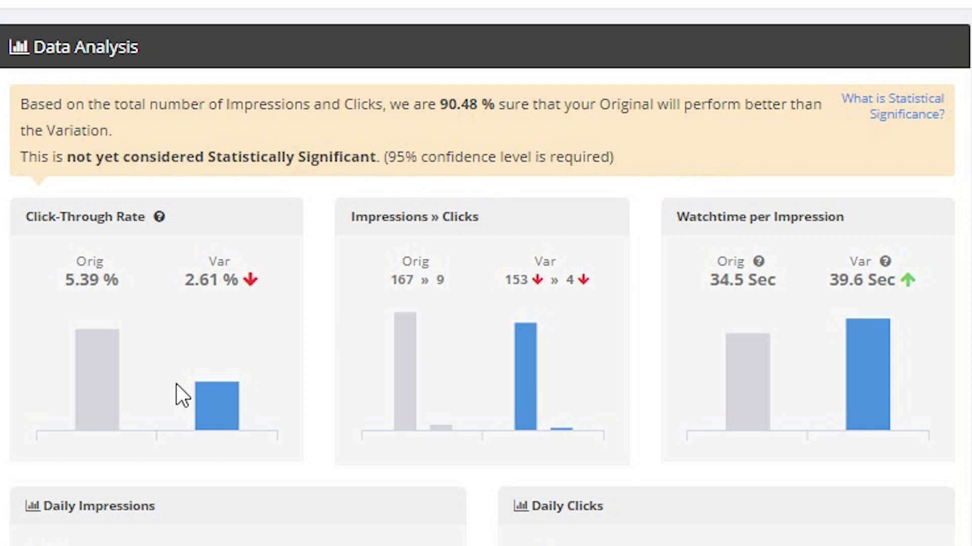
Review its charts: Original at 5.39% CTR versus Variation at 2.61%
mouse_move(212, 350)
mouse_move(526, 283)
scroll(486, 274, "down", 2)
mouse_move(861, 214)
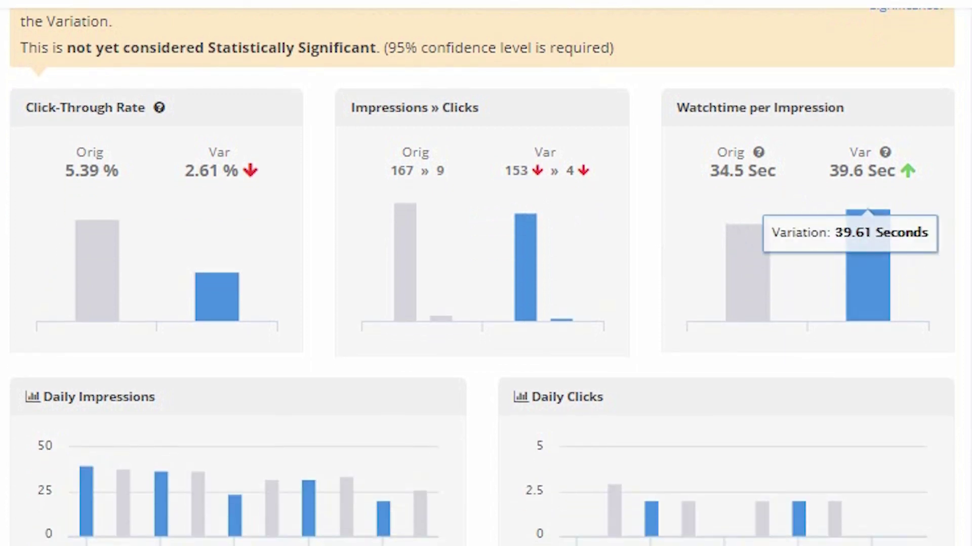
scroll(860, 214, "down", 14)
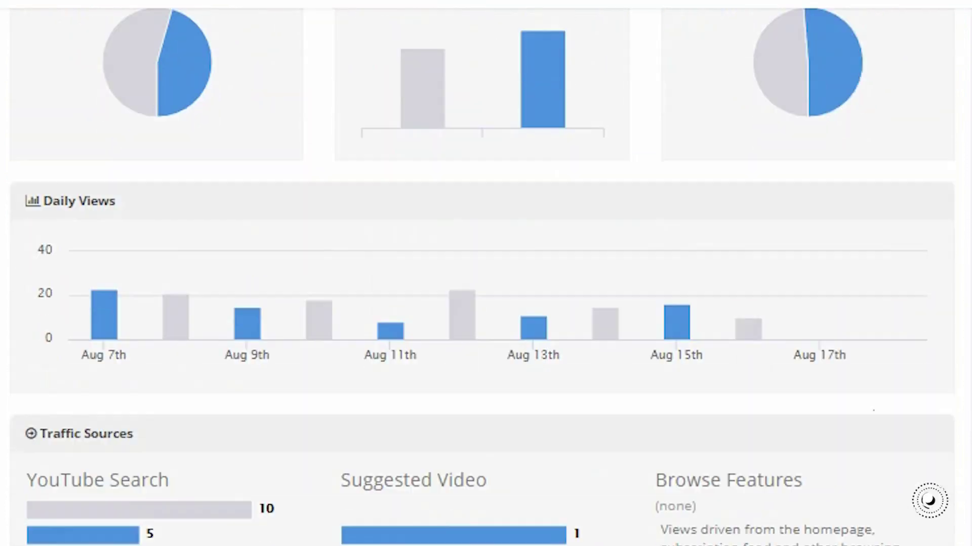
scroll(937, 263, "up", 12)
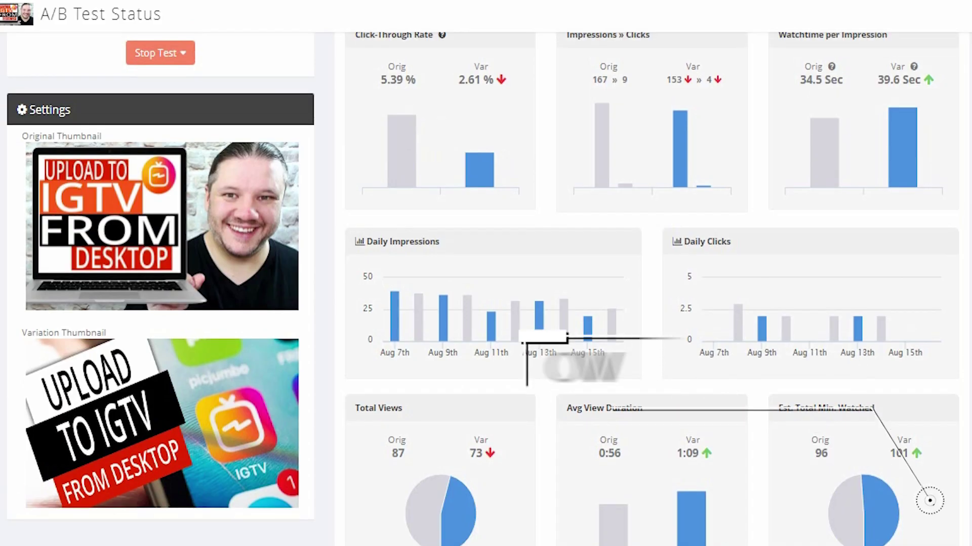
scroll(930, 501, "up", 1)
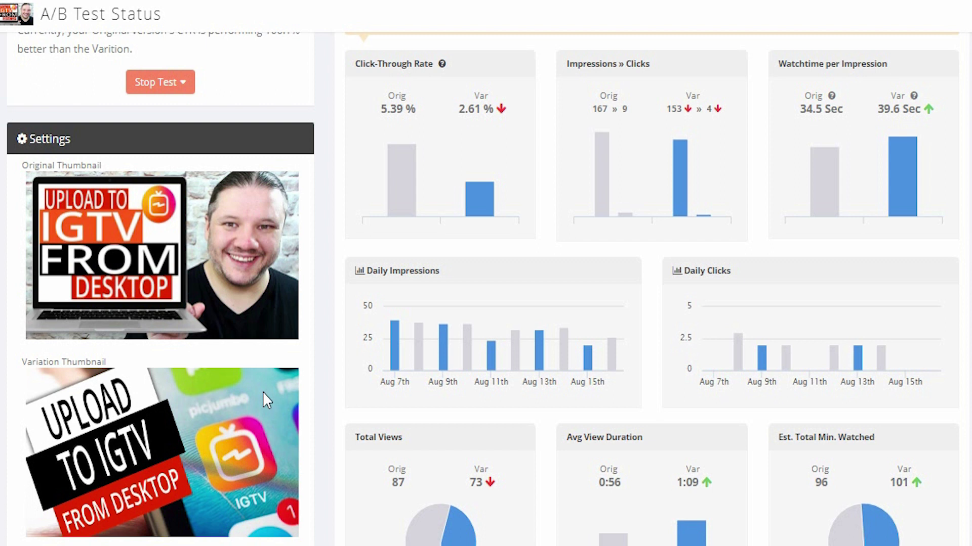
scroll(860, 369, "up", 3)
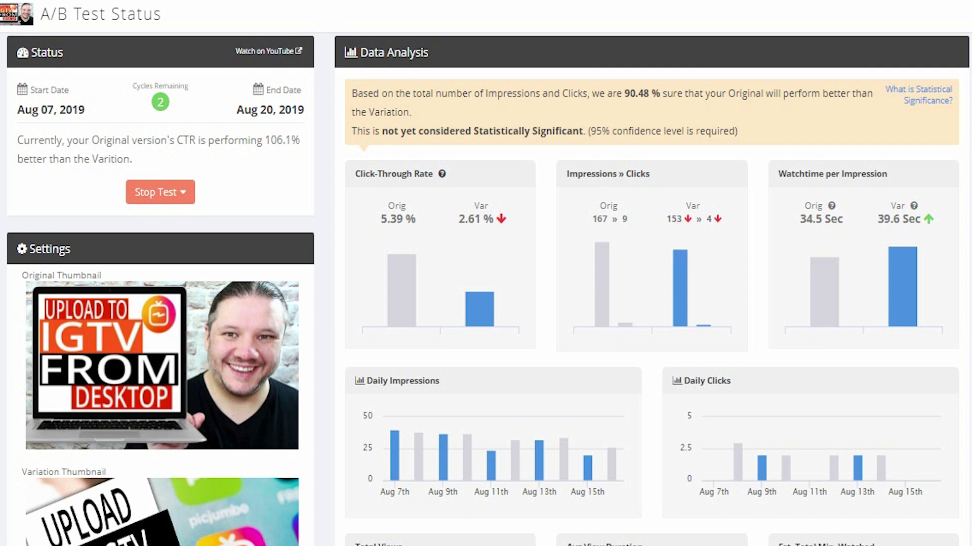
scroll(488, 291, "up", 1)
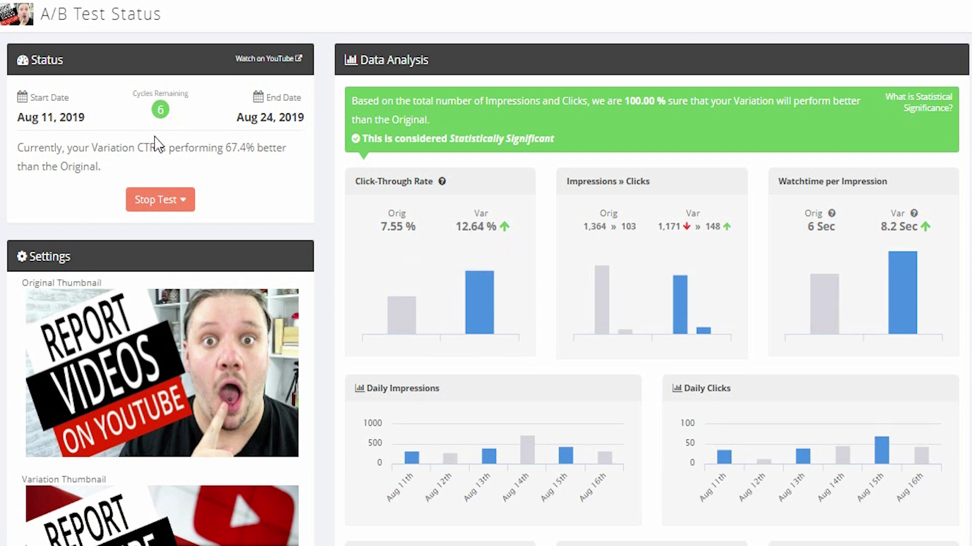
scroll(486, 288, "down", 4)
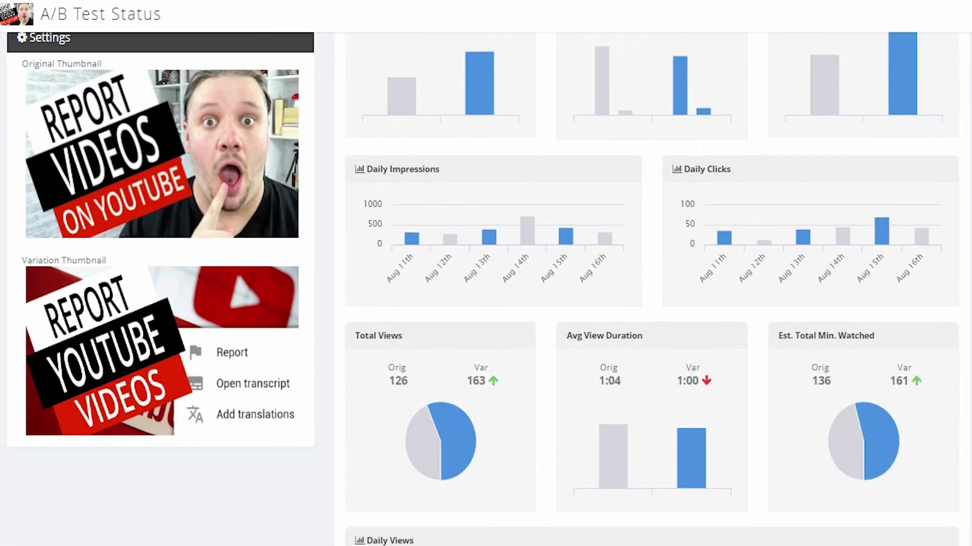
scroll(485, 289, "up", 4)
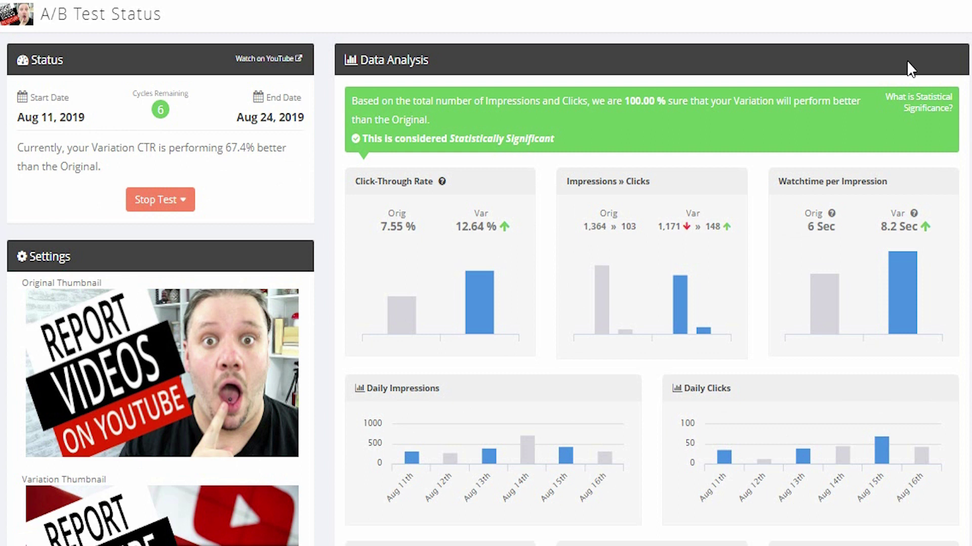
mouse_move(465, 226)
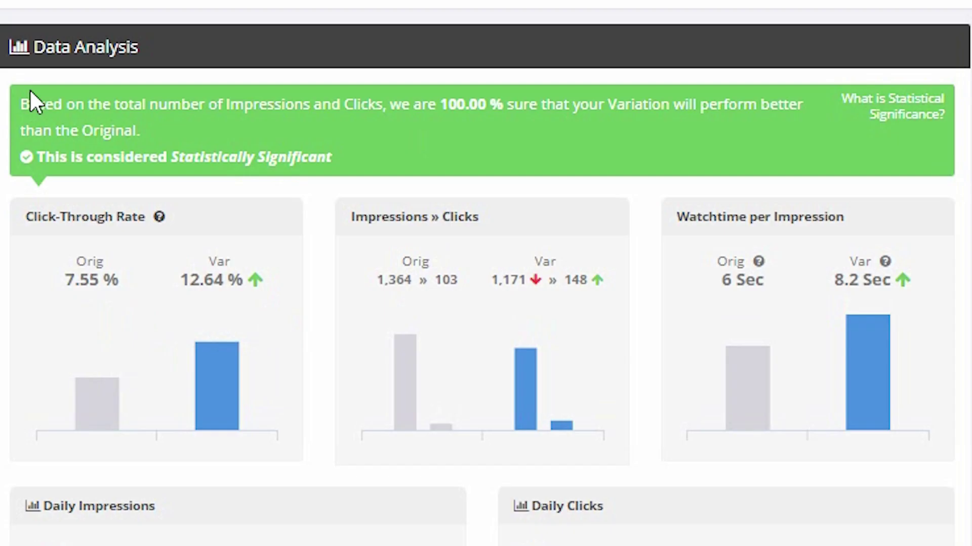
left_click_drag(352, 100, 490, 103)
left_click_drag(235, 106, 720, 125)
left_click_drag(371, 159, 168, 171)
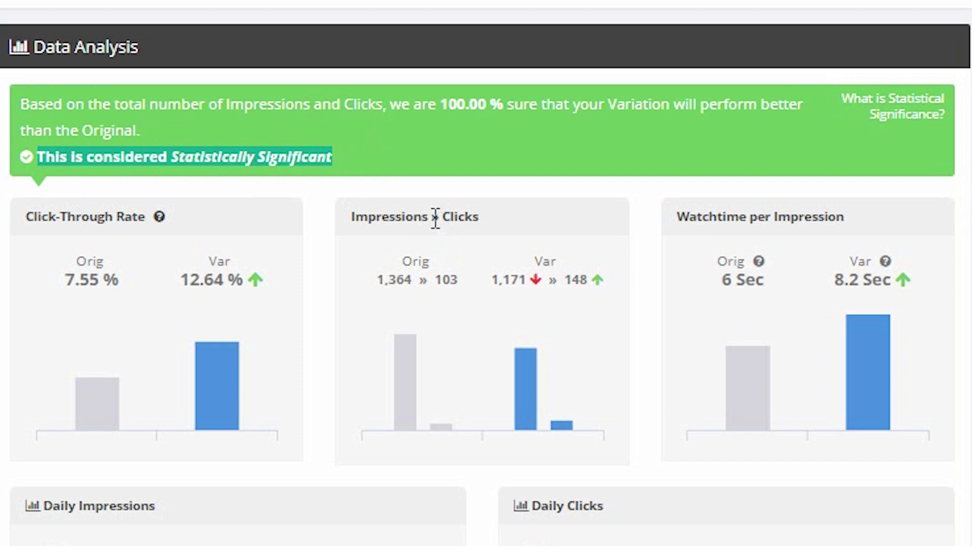
left_click(408, 185)
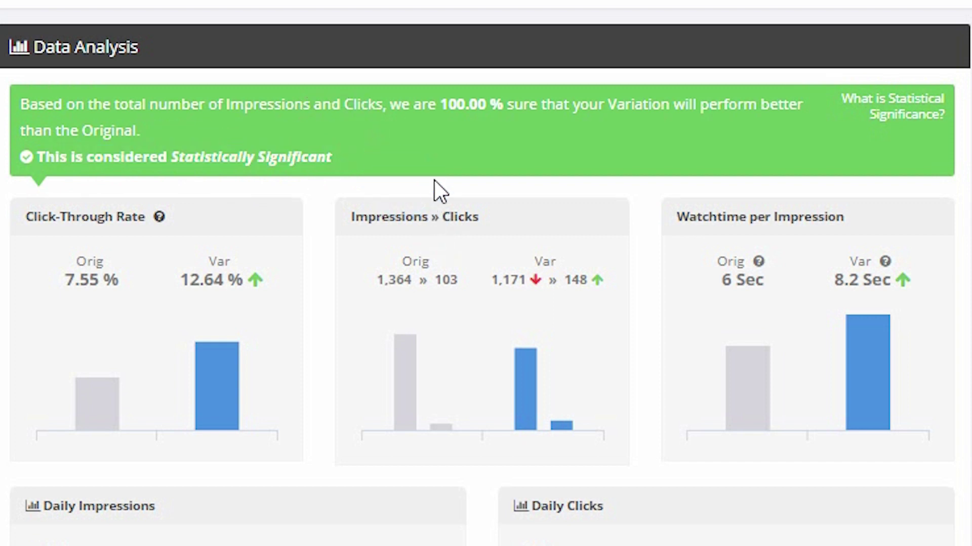
scroll(486, 273, "down", 3)
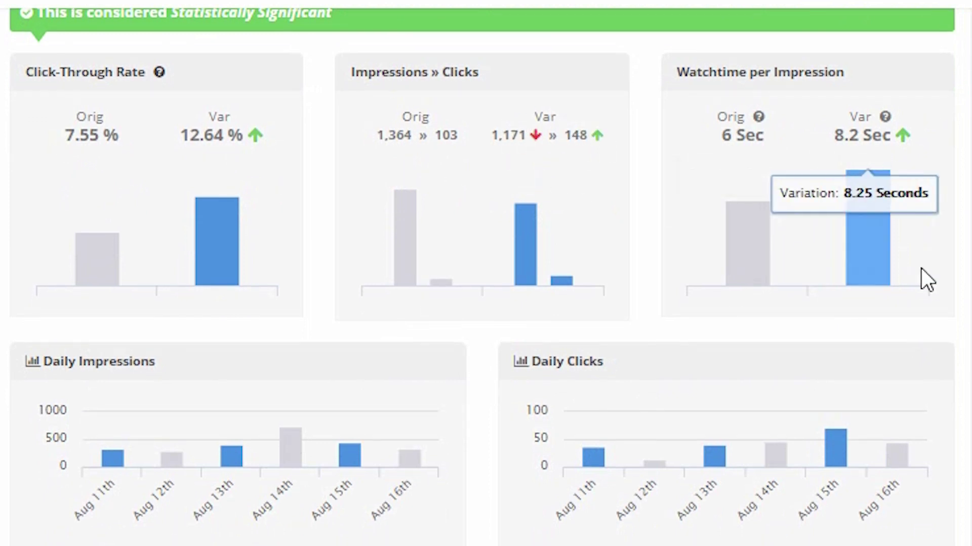
scroll(482, 277, "down", 4)
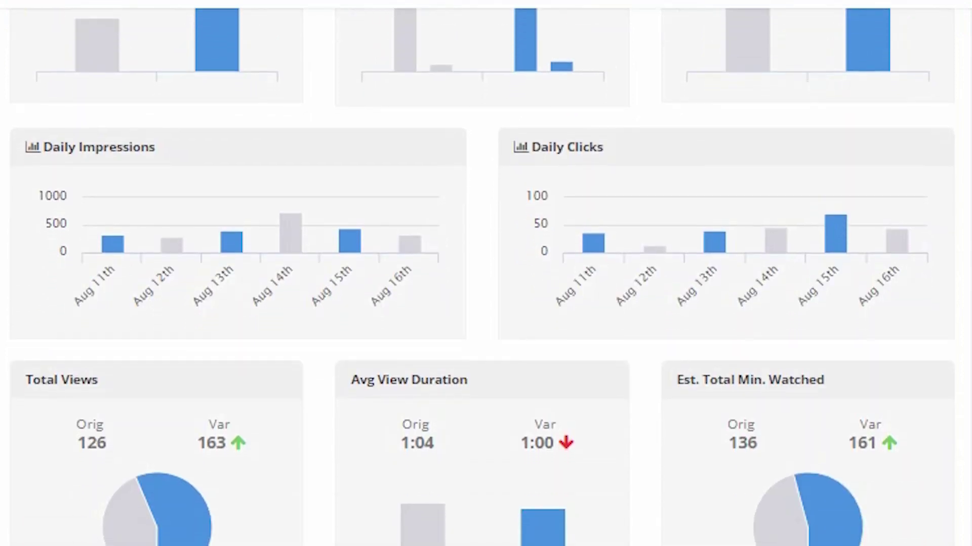
scroll(483, 277, "down", 3)
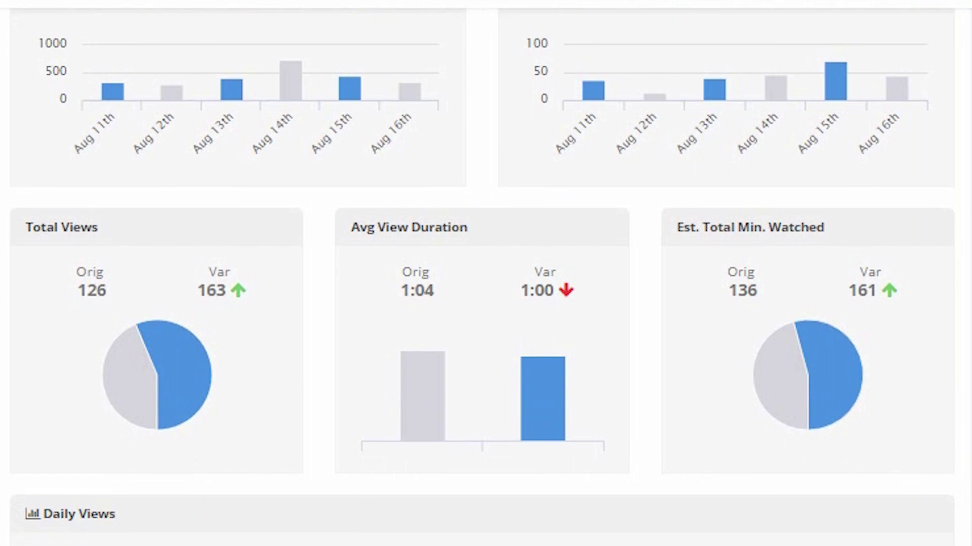
scroll(483, 277, "down", 1)
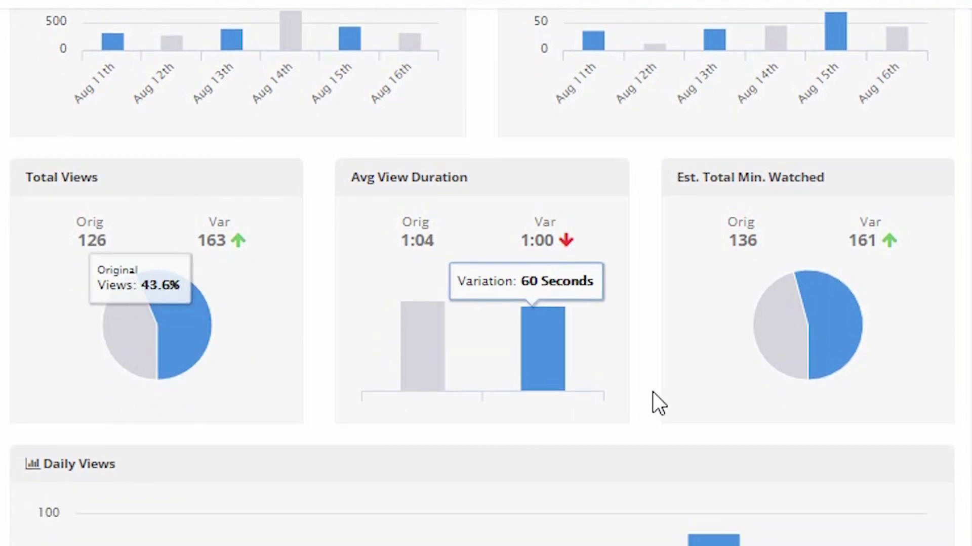
scroll(482, 277, "down", 5)
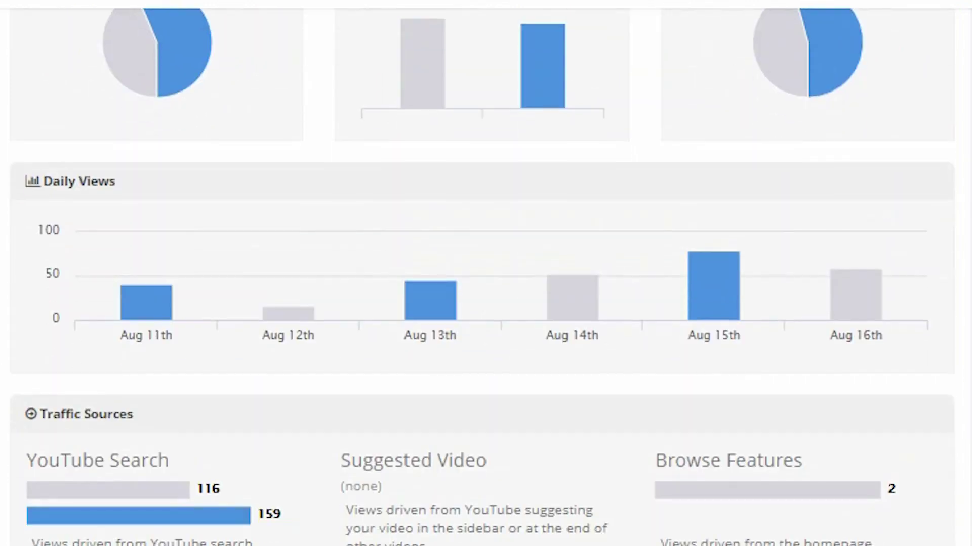
scroll(219, 344, "down", 4)
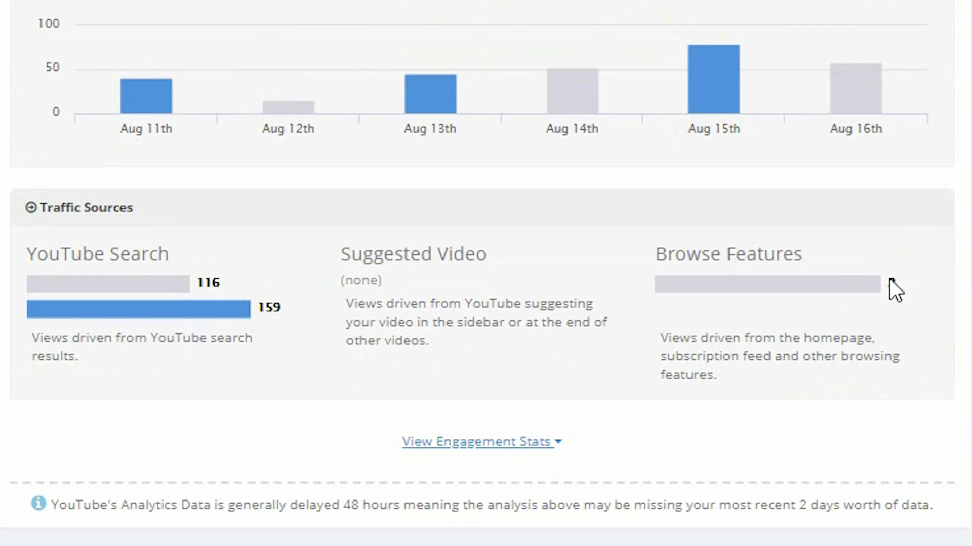
mouse_move(890, 279)
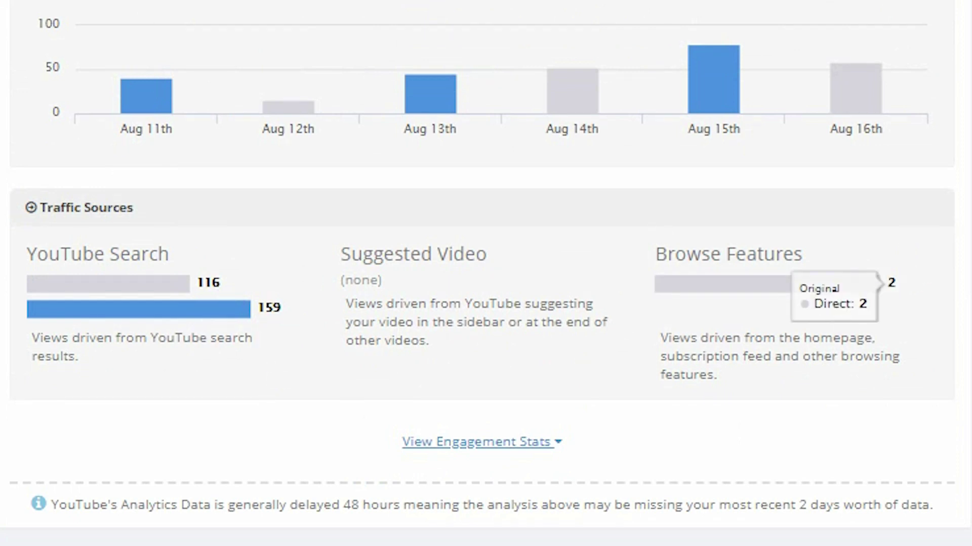
left_click(496, 443)
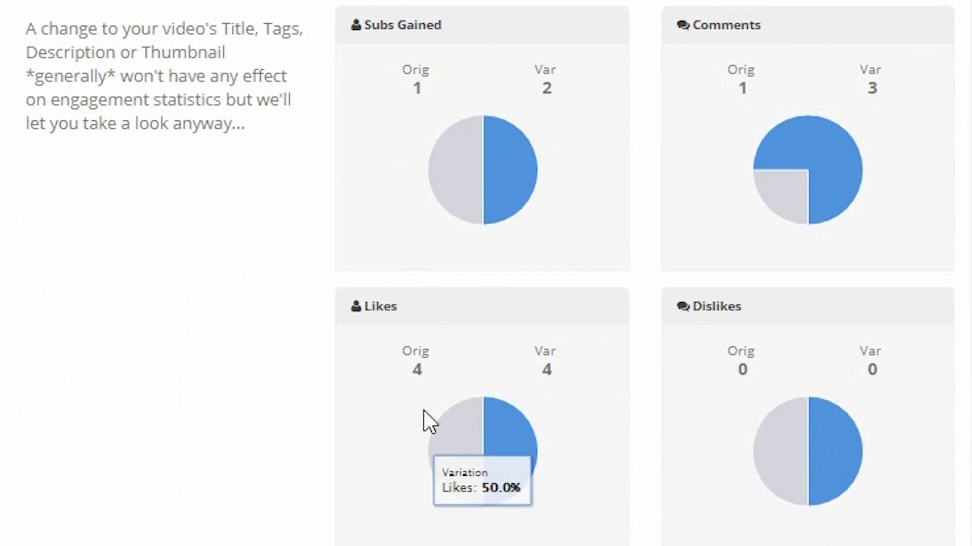
mouse_move(430, 420)
mouse_move(478, 163)
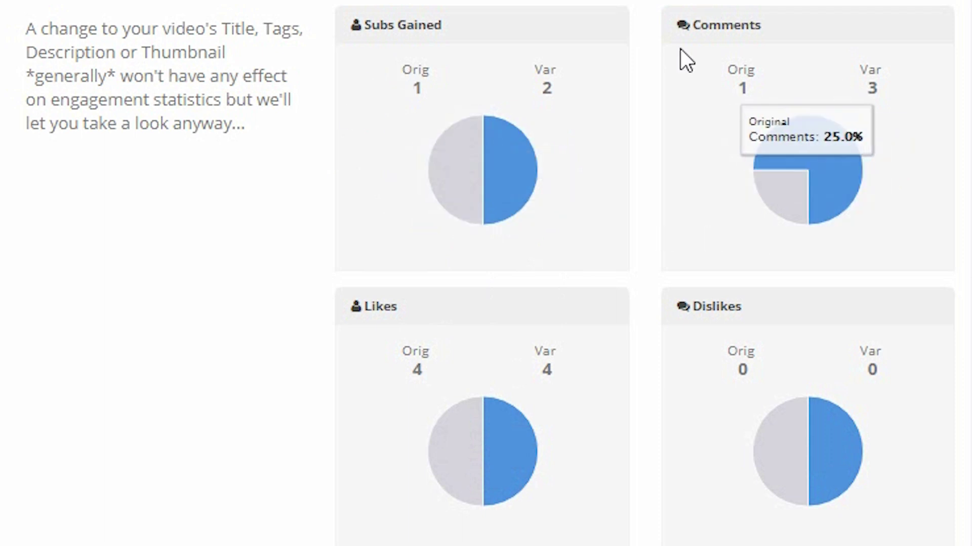
scroll(486, 273, "up", 3)
scroll(935, 117, "up", 15)
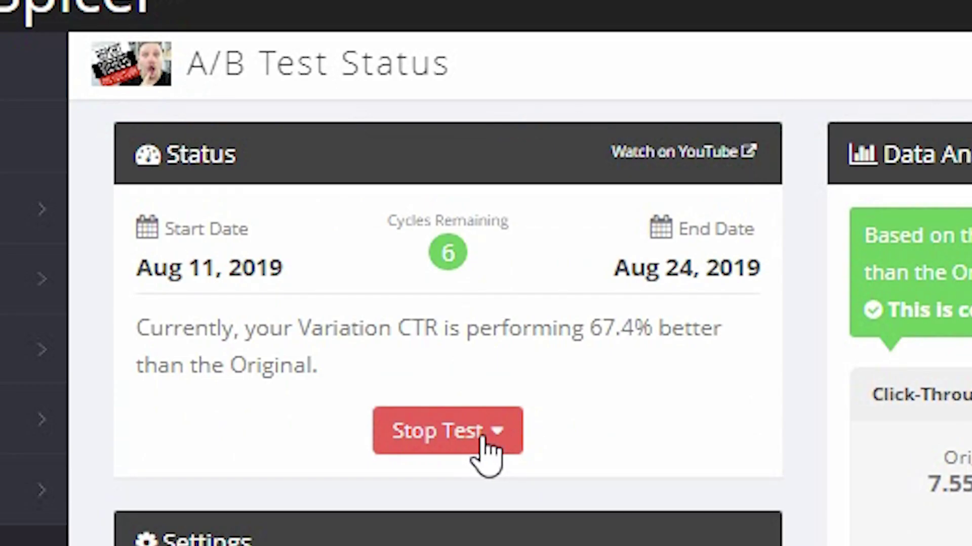
Stop the Report Videos test, confirming the Variation thumbnail as the winner
left_click(480, 439)
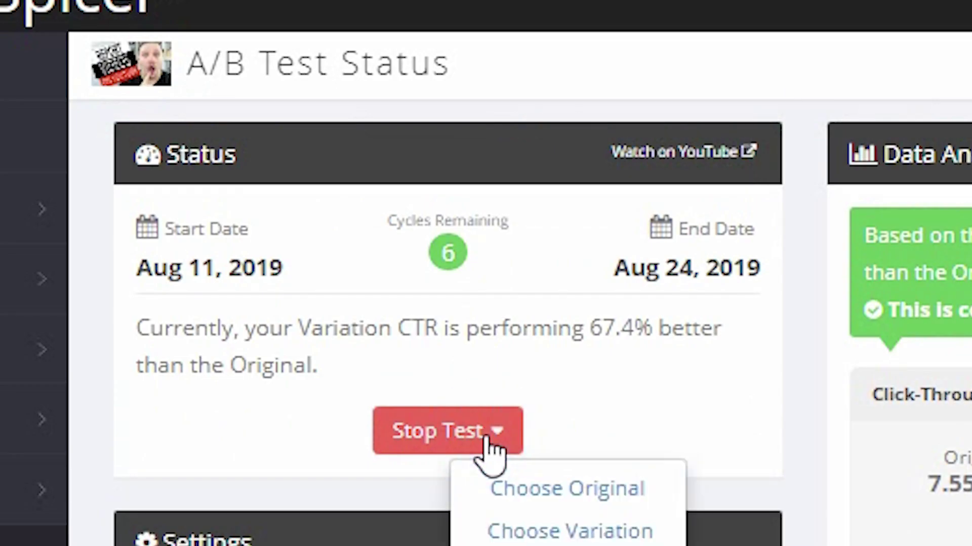
left_click(587, 538)
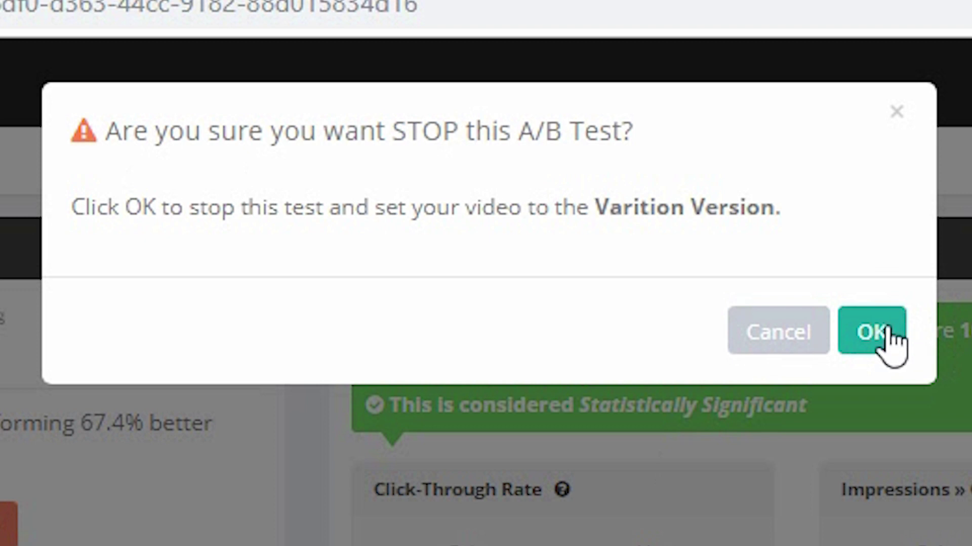
left_click(887, 330)
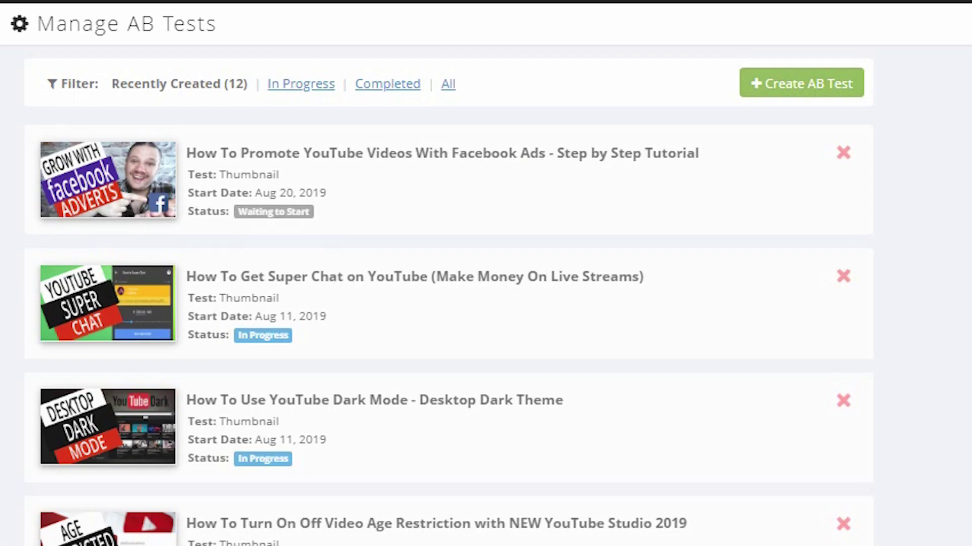
scroll(448, 295, "down", 13)
scroll(448, 295, "down", 4)
scroll(448, 295, "up", 14)
scroll(448, 295, "up", 3)
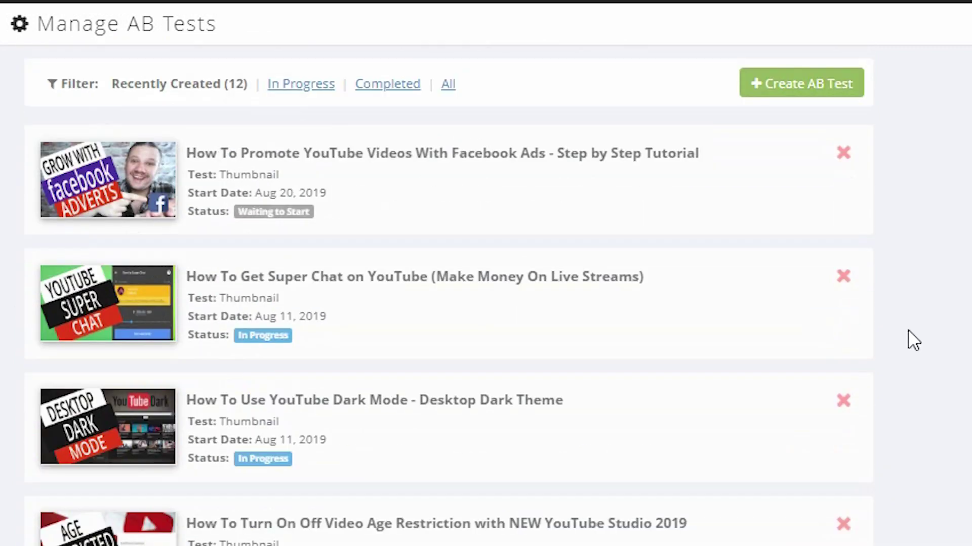